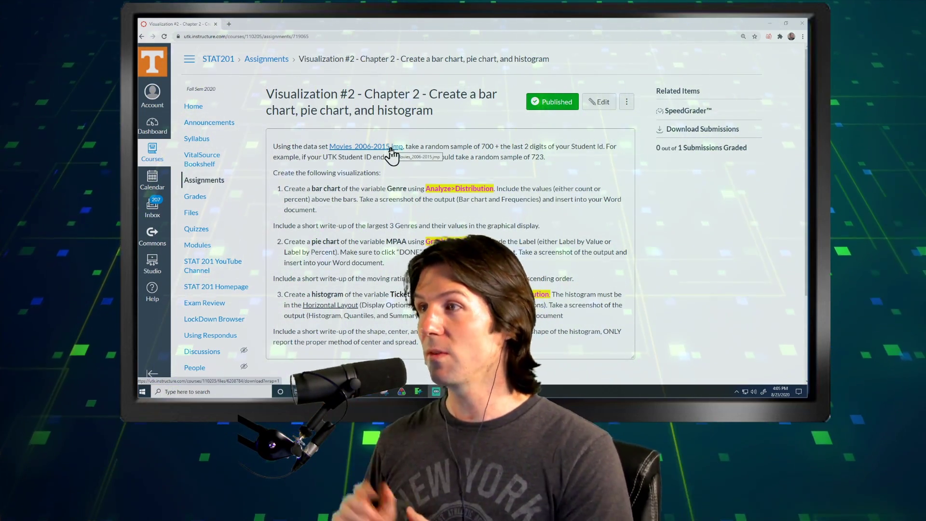
- Download Movies_2006-2015.jmp from Canvas and select the whole assignment description
click(391, 151)
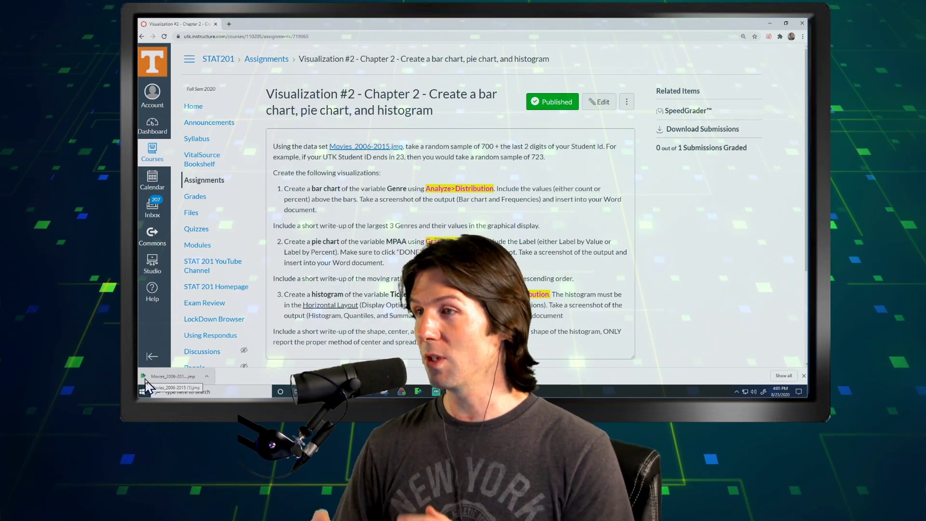
drag(624, 349, 269, 148)
key(ctrl+c)
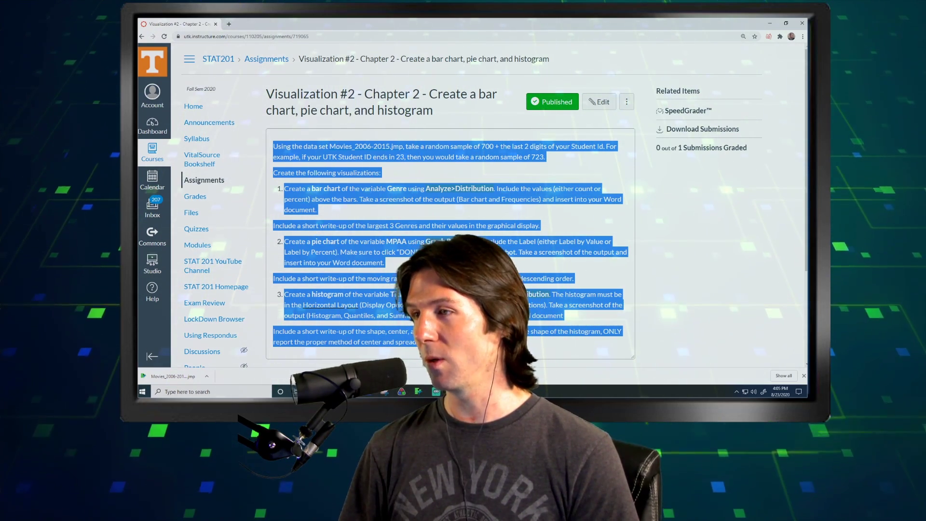
- Paste the copied assignment instructions into the blank Word document, then return to Canvas
key(alt+Tab)
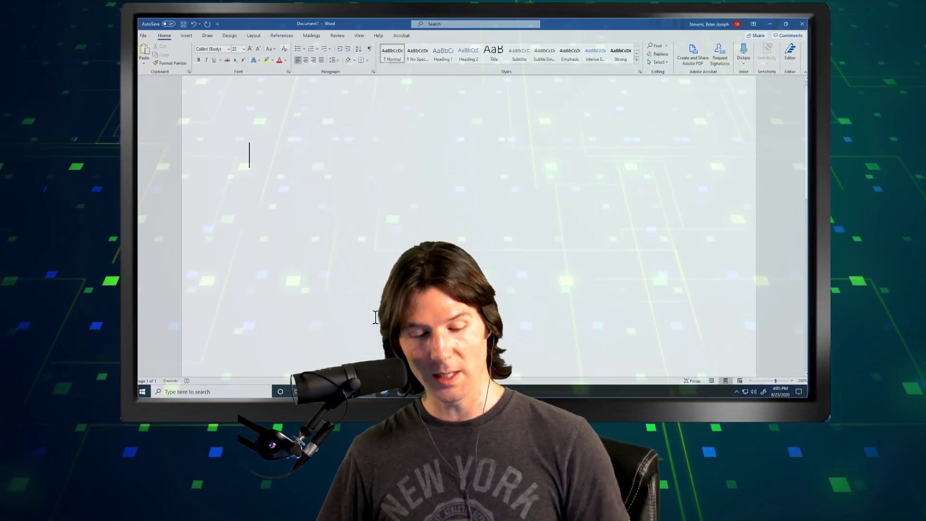
key(ctrl+v)
scroll(386, 269, down, 7)
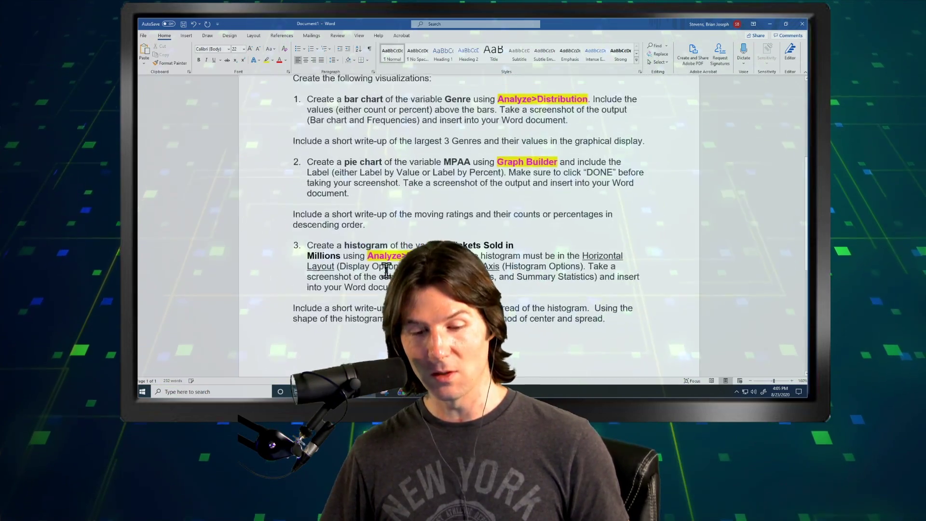
key(alt+Tab)
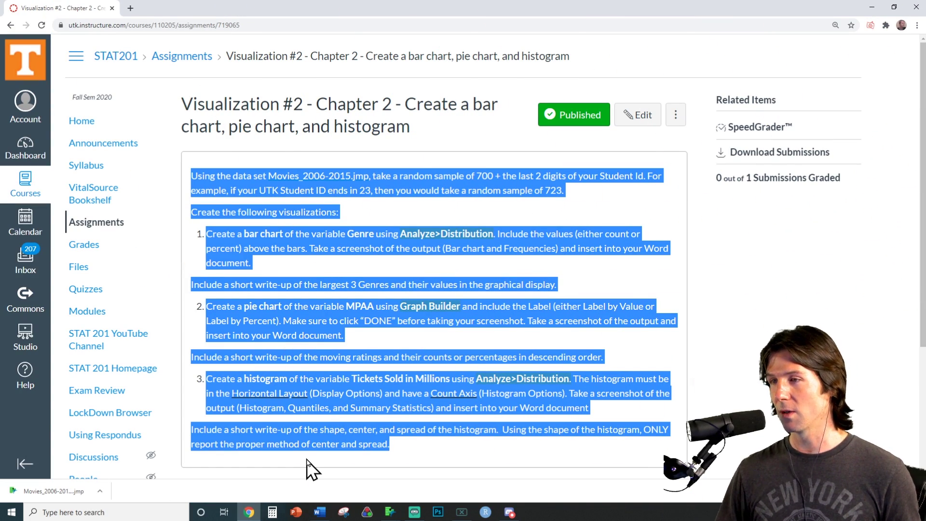
- Open the downloaded Movies_2006-2015 table in JMP despite the scripts warning, maximized
click(68, 493)
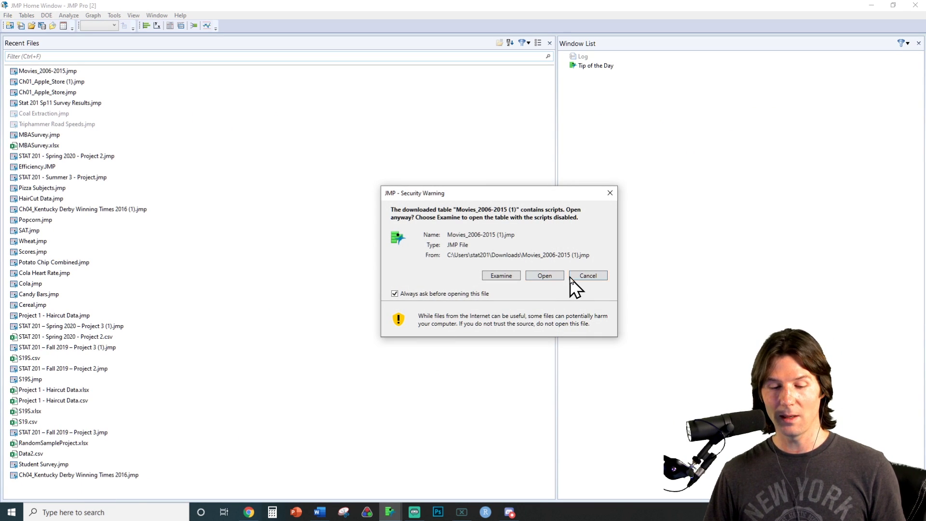
click(550, 275)
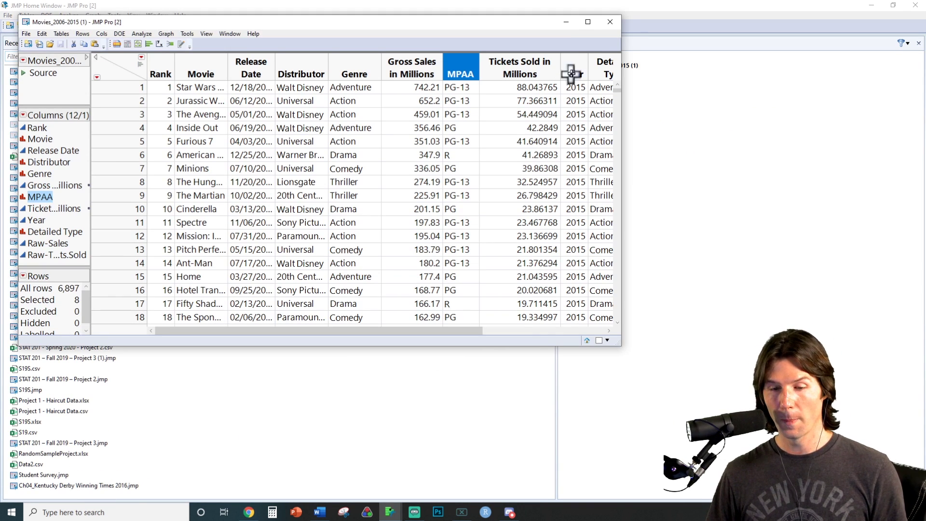
click(588, 22)
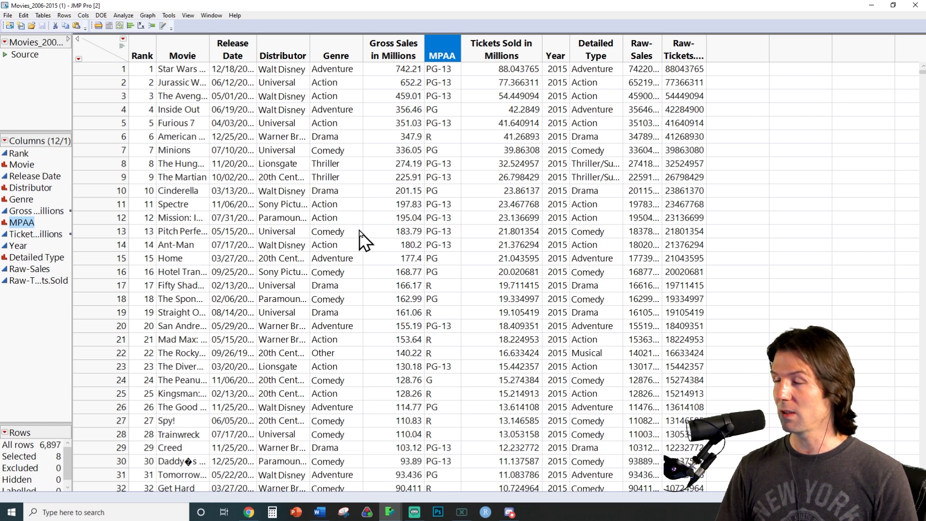
- Widen Raw-Sales and Raw-Tickets.Sold, then select Genre, Distributor, Movie, MPAA and Detailed Type
drag(662, 50, 678, 49)
drag(742, 55, 745, 56)
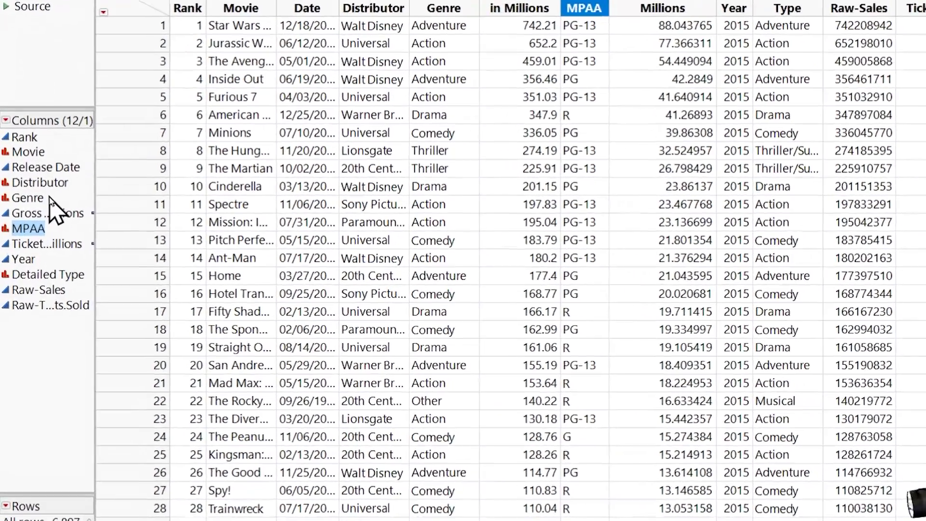
click(22, 199)
shift+click(31, 188)
ctrl+click(69, 114)
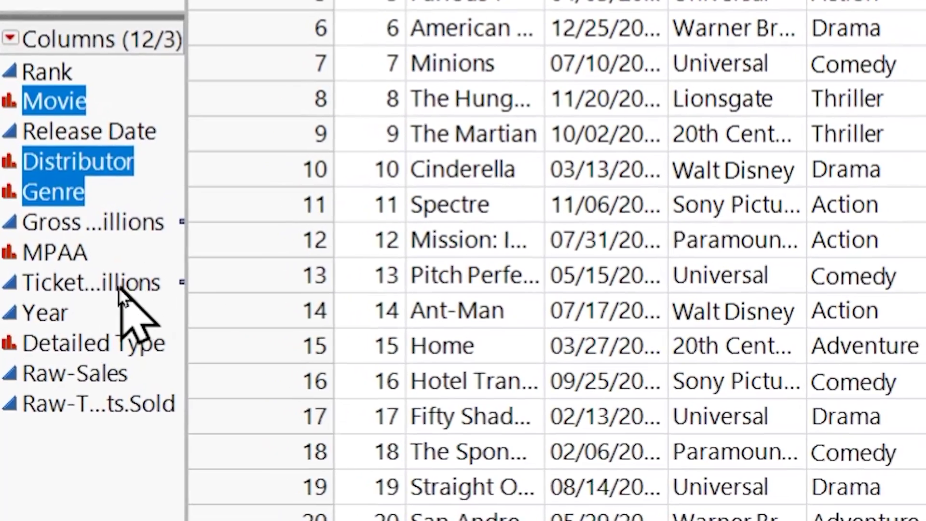
ctrl+click(53, 246)
ctrl+click(73, 326)
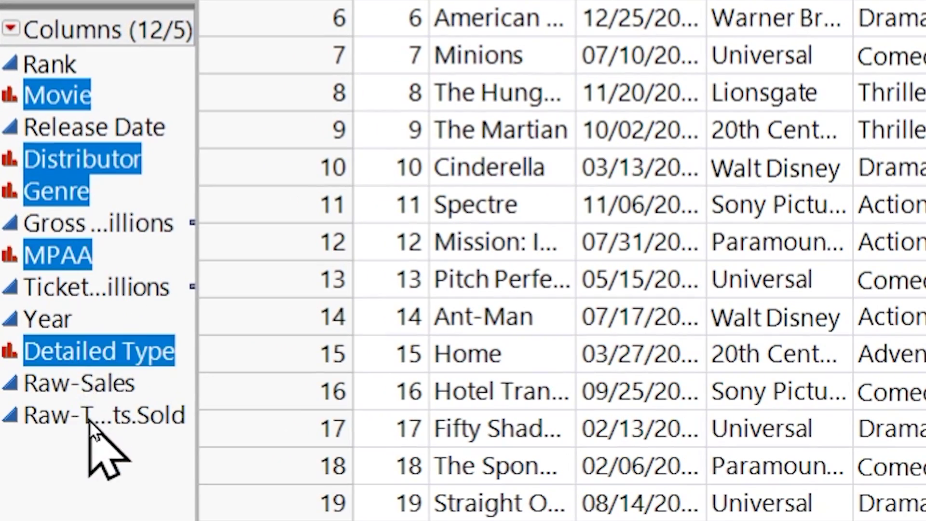
- Select Raw-Tickets.Sold, Raw-Sales, Year, Tickets Sold, Release Date and Rank, then clear all selections
click(88, 415)
shift+click(94, 390)
ctrl+click(95, 321)
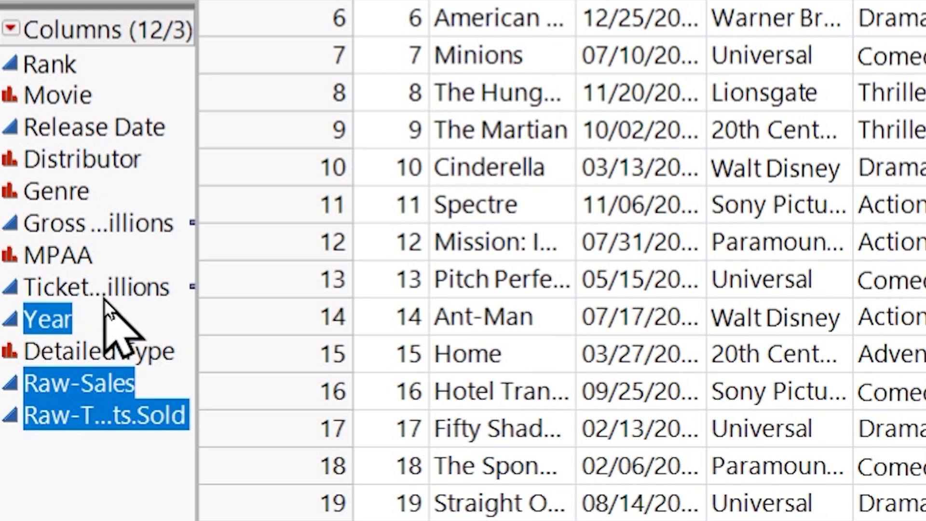
ctrl+click(101, 285)
ctrl+click(94, 128)
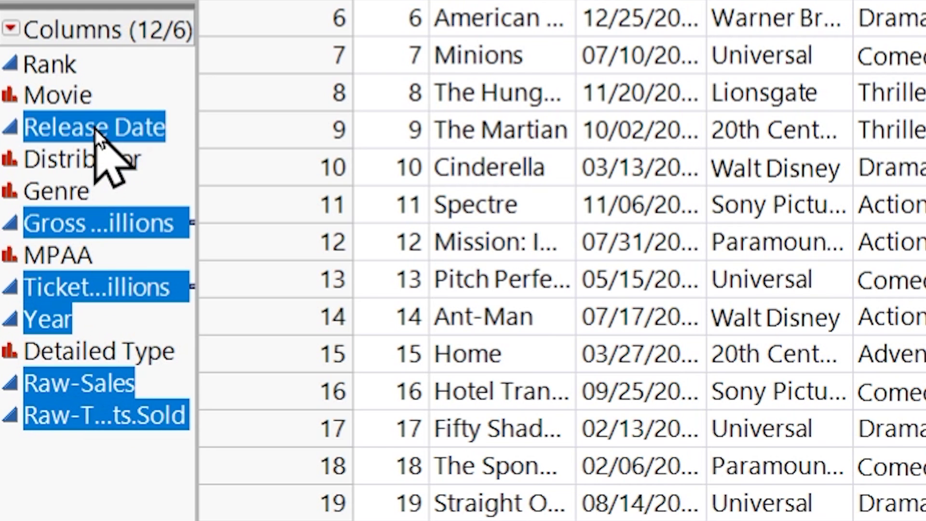
click(110, 65)
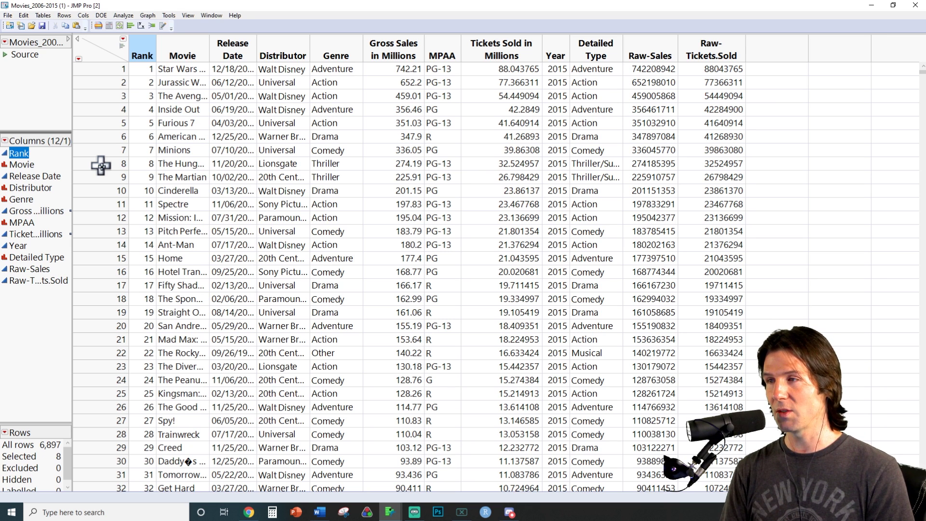
click(796, 164)
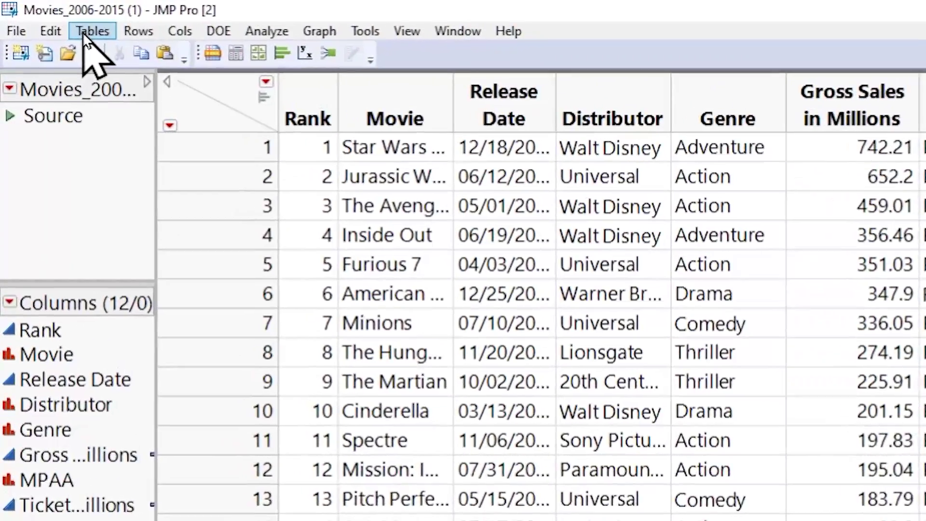
- Create a new table with a random sample of 729 movies via Tables > Subset
click(83, 33)
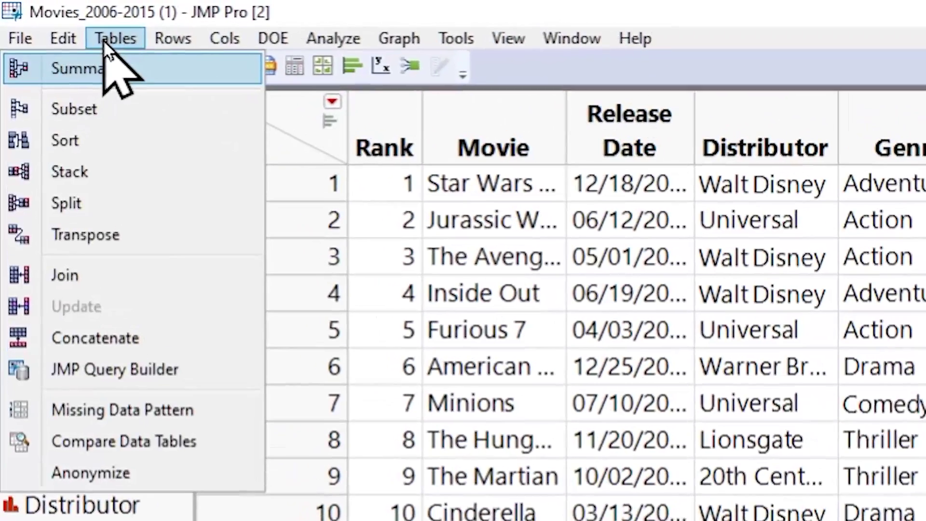
click(102, 89)
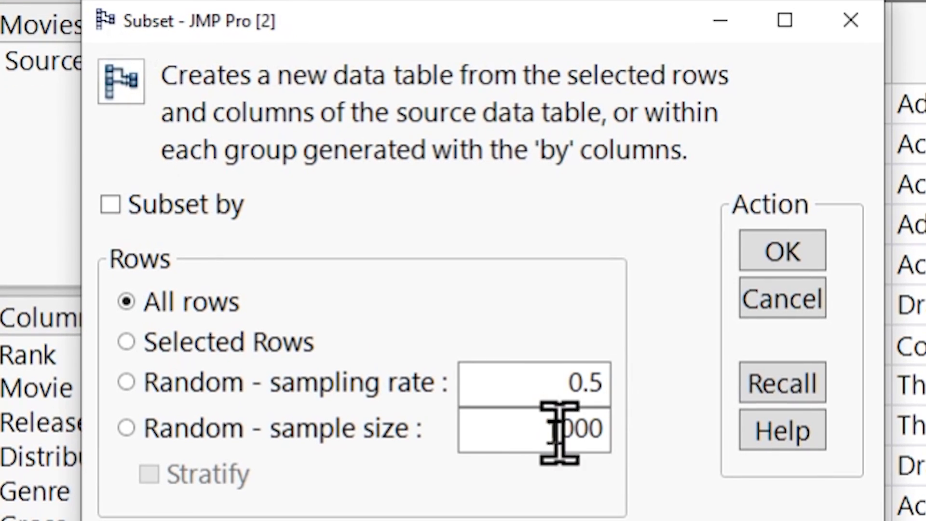
double_click(535, 480)
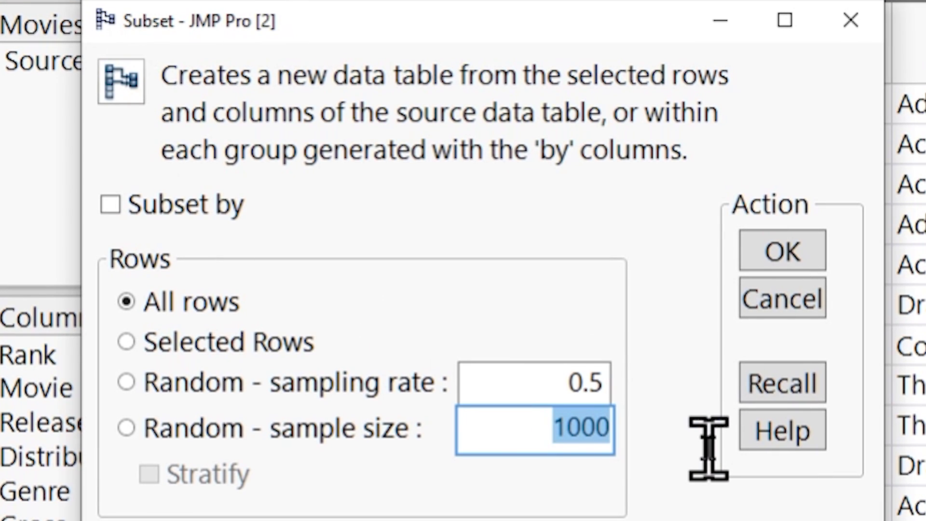
text(7)
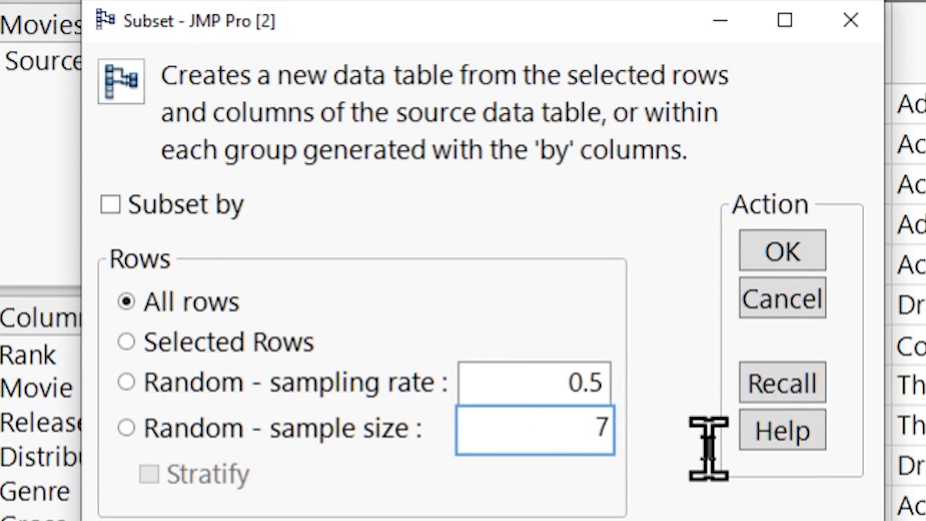
text(29)
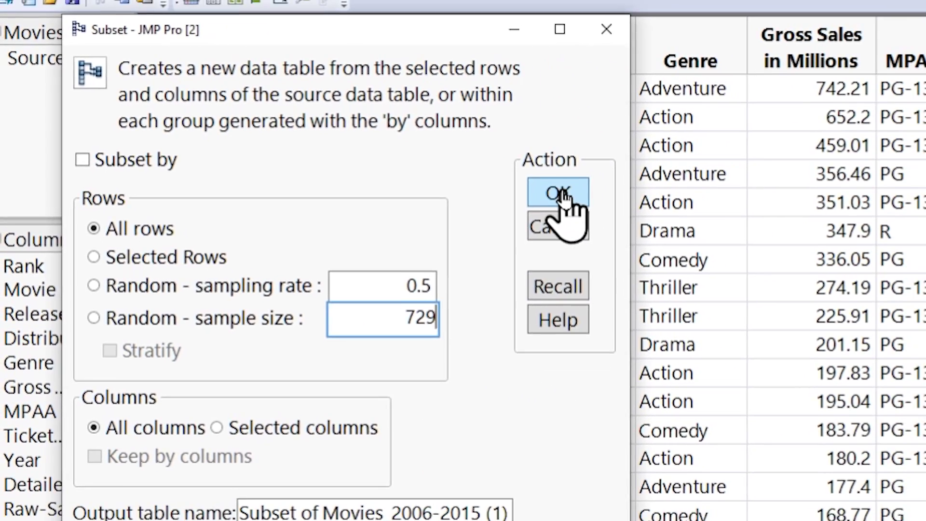
click(560, 193)
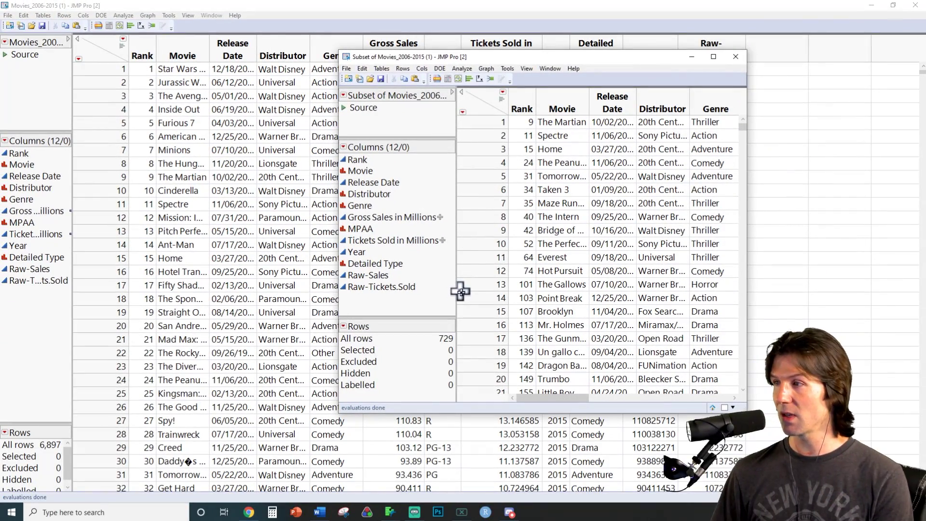
- Maximize the 729-row Subset of Movies_2006-2015 table and switch back to Word
click(712, 57)
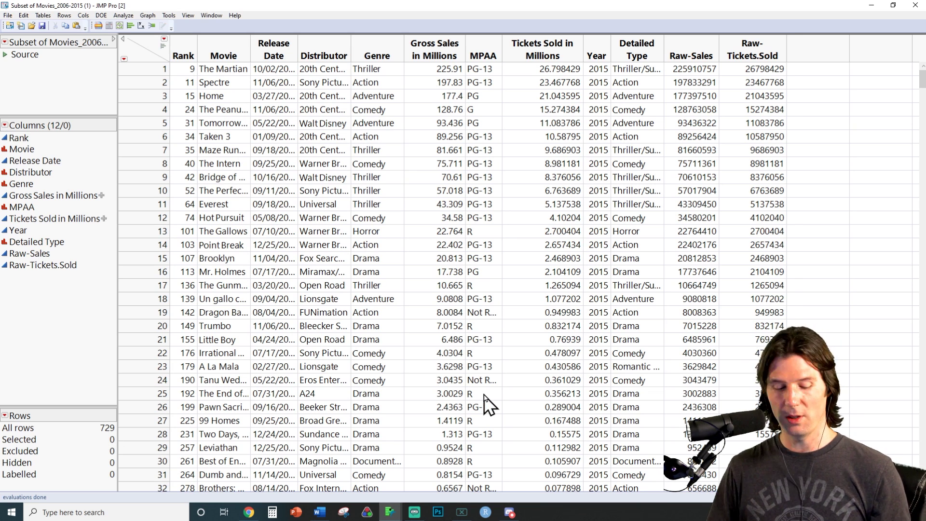
click(320, 512)
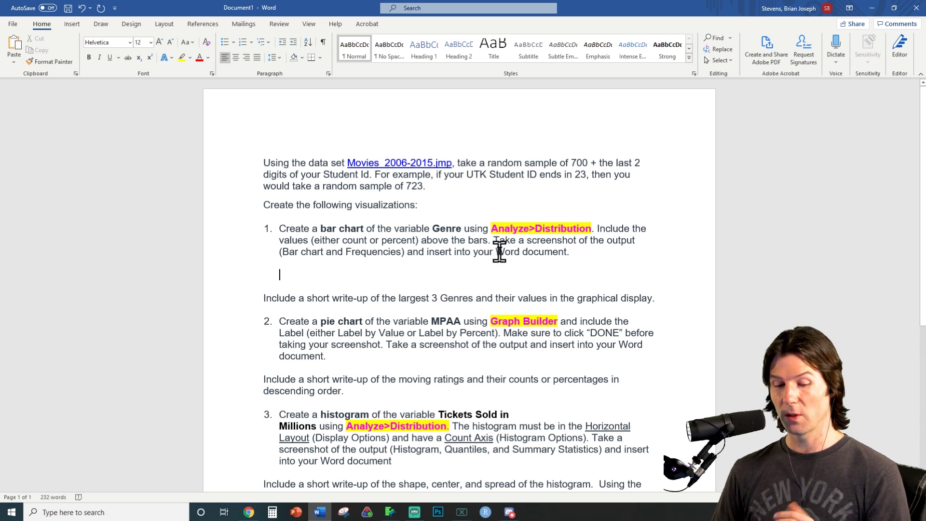
- Highlight the Analyze>Distribution instruction in item 1, then return to the JMP sample table
drag(491, 229, 591, 227)
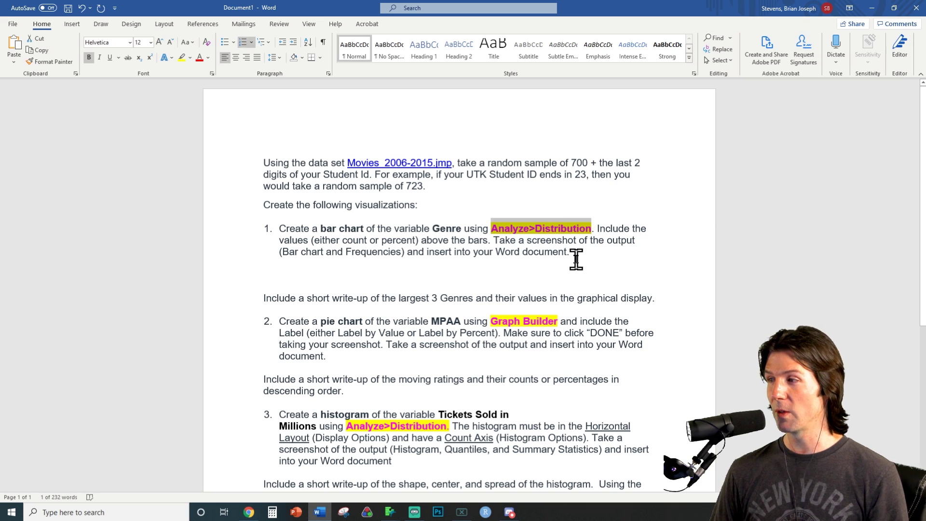
click(341, 512)
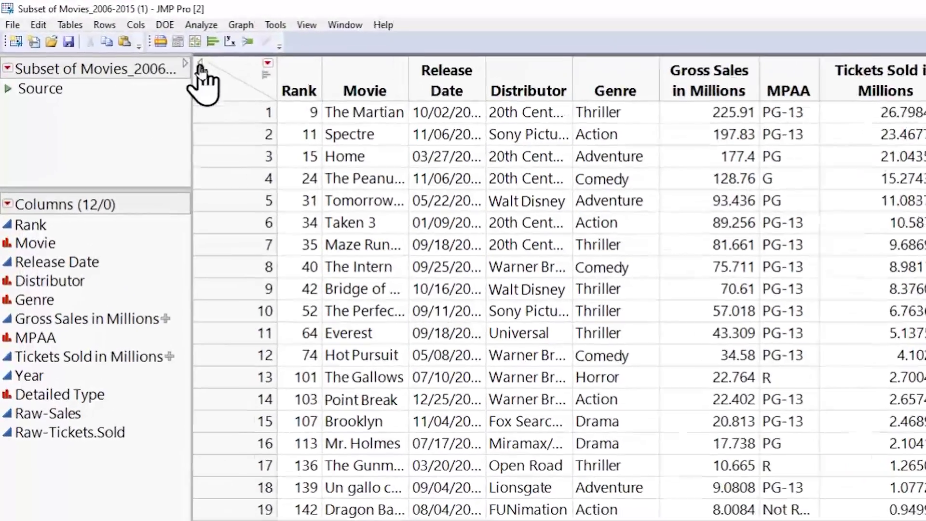
click(131, 16)
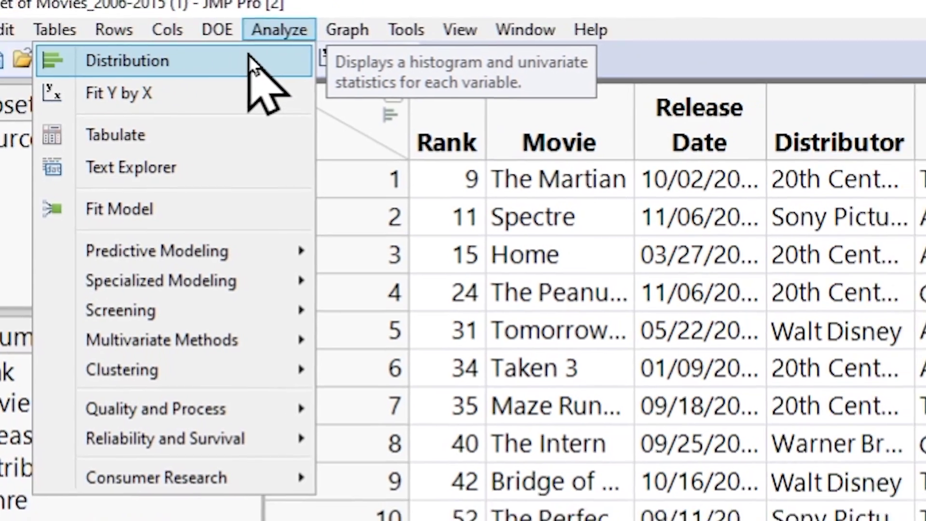
- Run a Distribution with Genre as Y, producing a bar chart led by Drama at 227
click(326, 75)
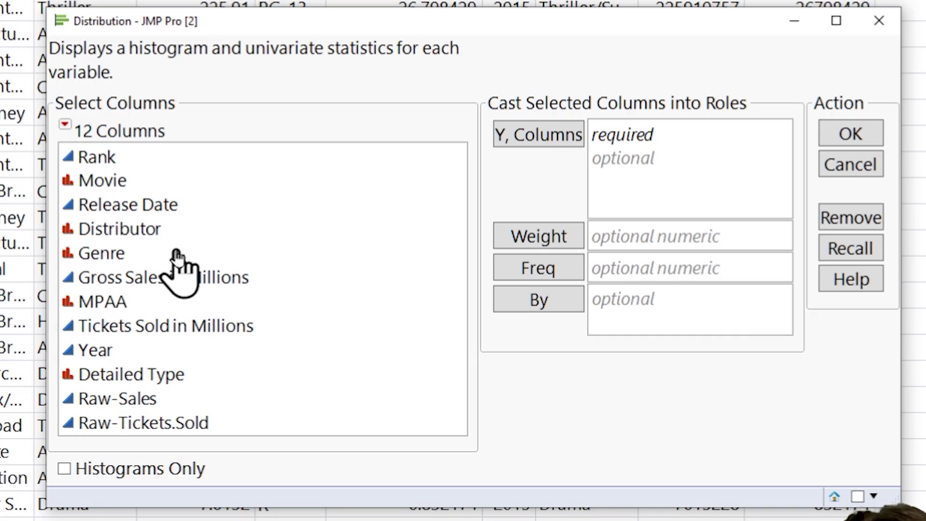
double_click(176, 254)
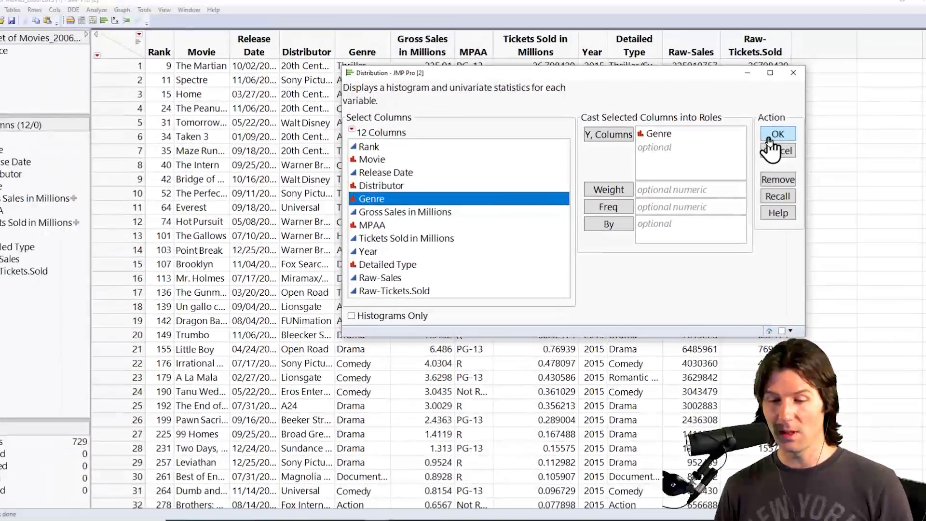
click(784, 137)
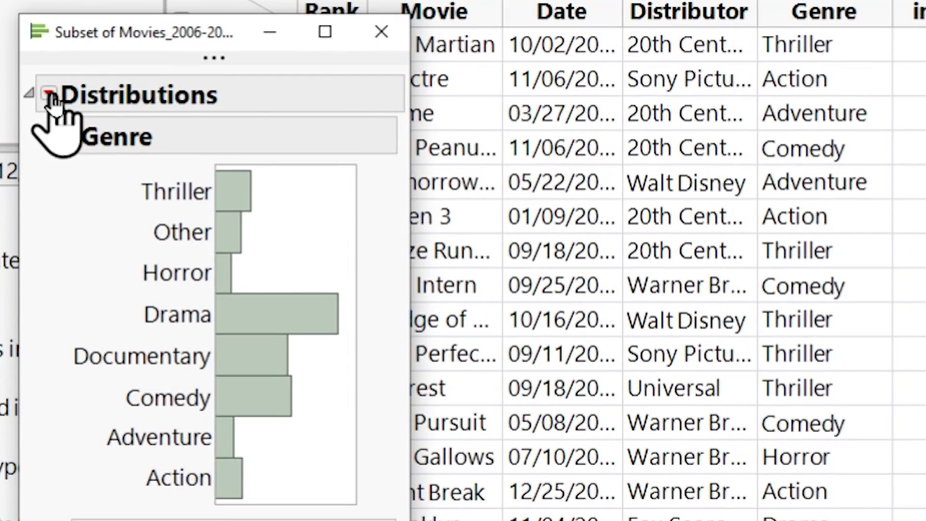
- Switch the Distributions report to stacked layout and enlarge the Genre bar chart frame
click(60, 90)
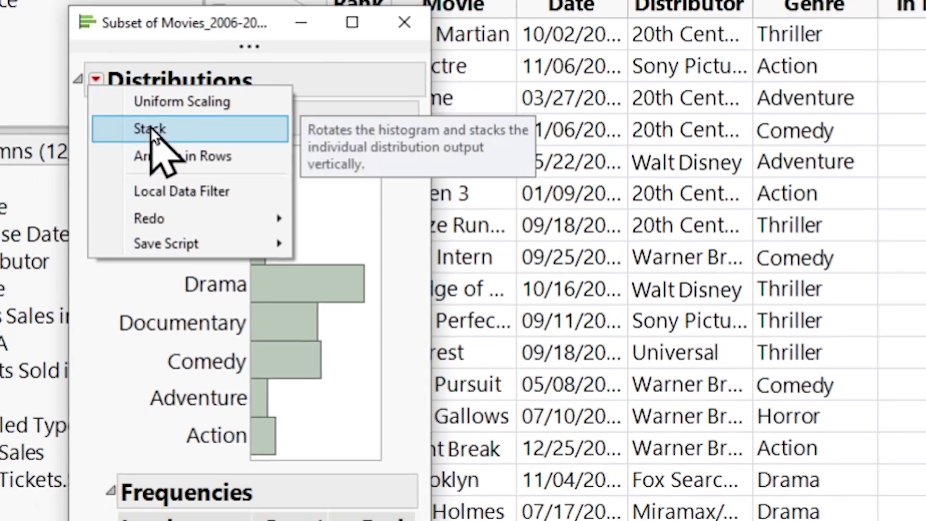
click(107, 145)
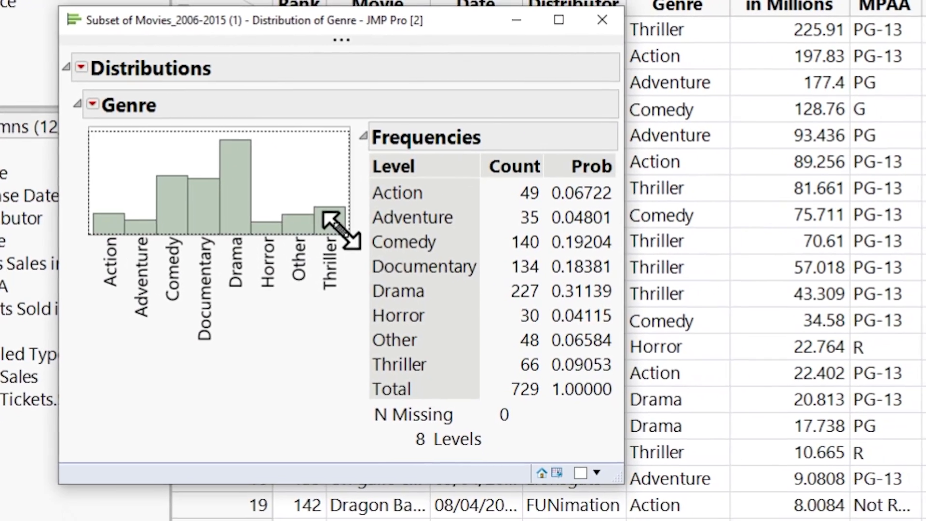
drag(341, 231, 650, 397)
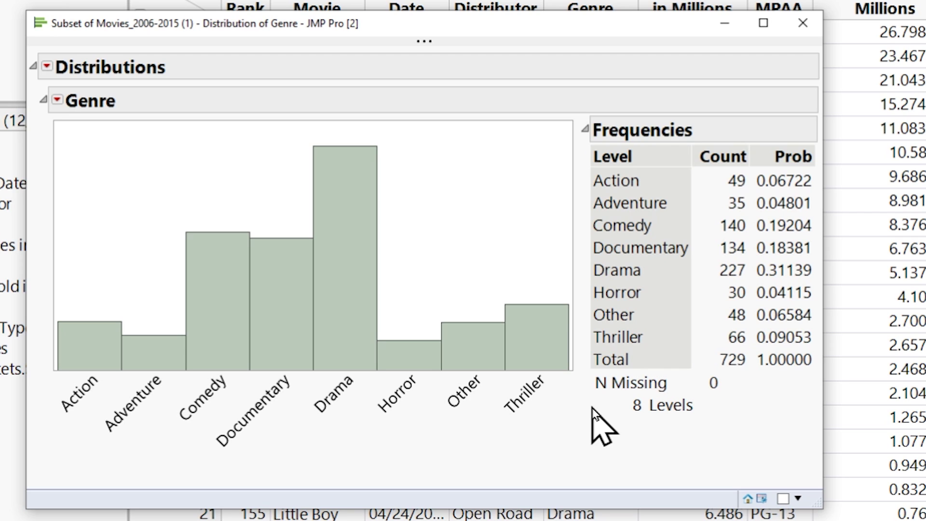
click(57, 99)
mouse_move(90, 138)
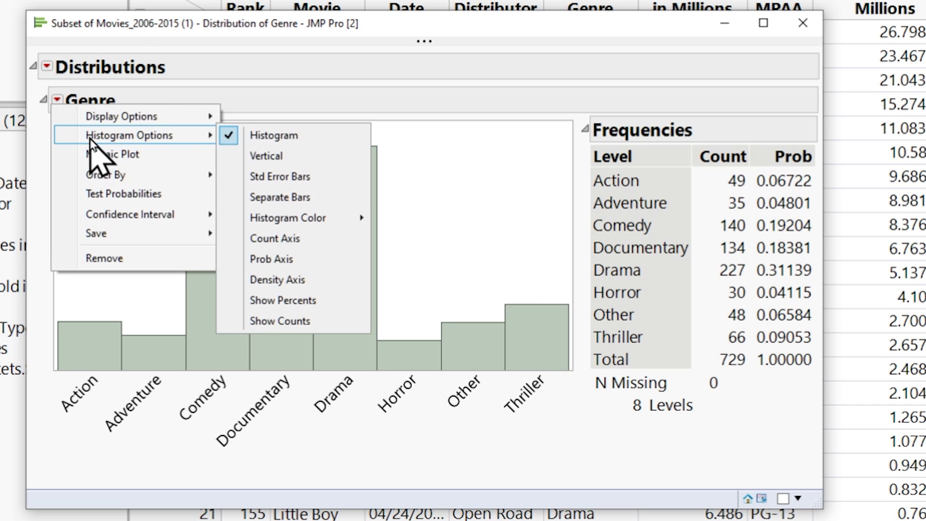
- Turn on Count Axis and Show Counts in the Genre chart's Histogram Options
click(331, 241)
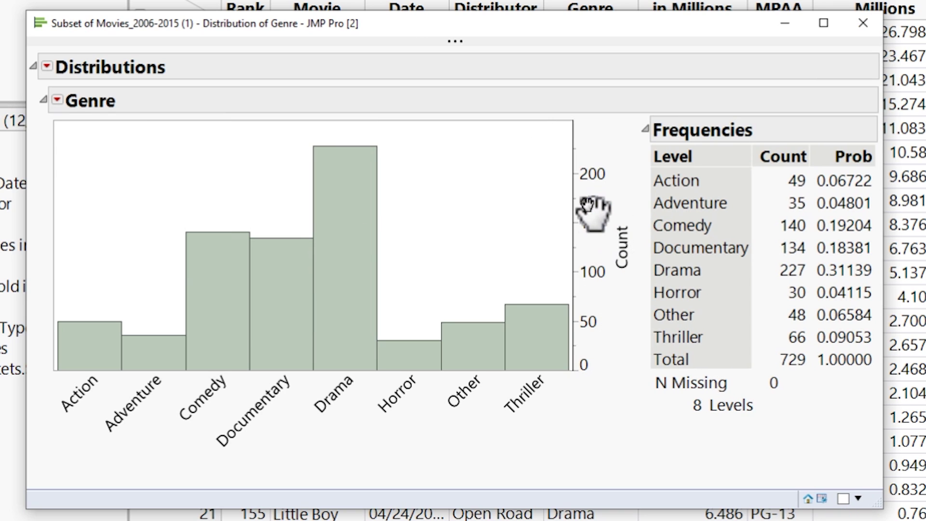
click(57, 100)
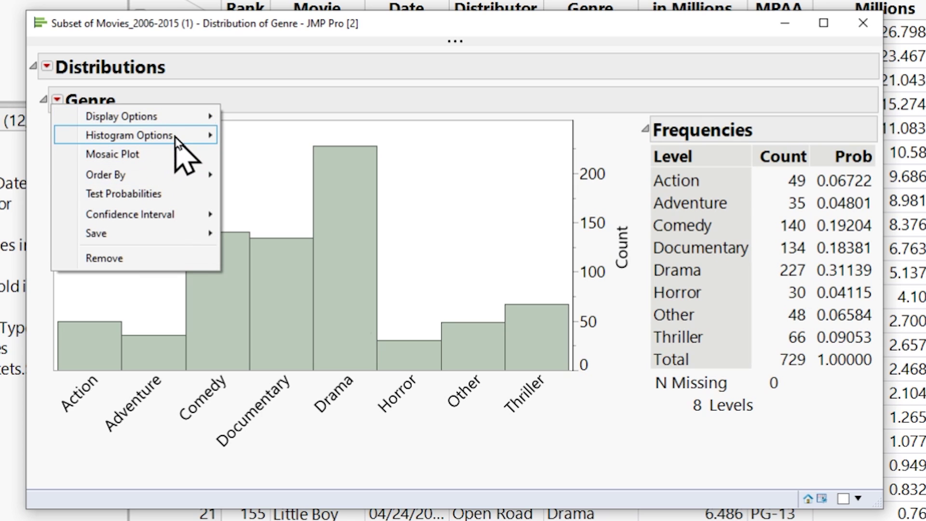
mouse_move(189, 136)
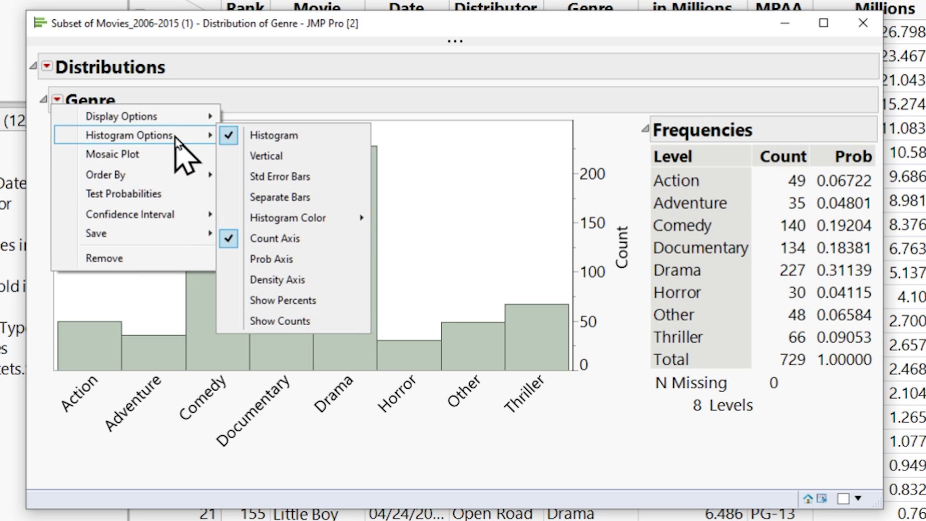
click(328, 333)
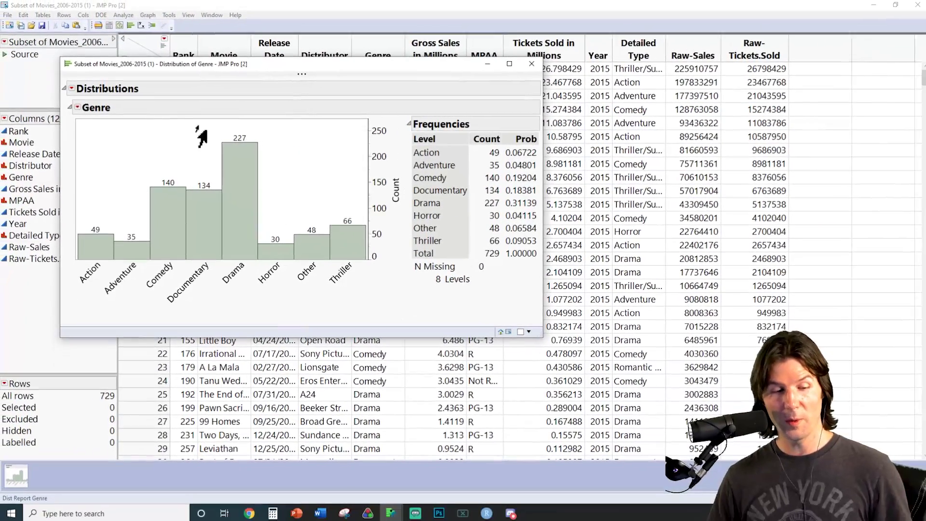
- Retitle the Distributions report to 'Distributions of Movie Genres'
double_click(131, 91)
click(143, 87)
text(of )
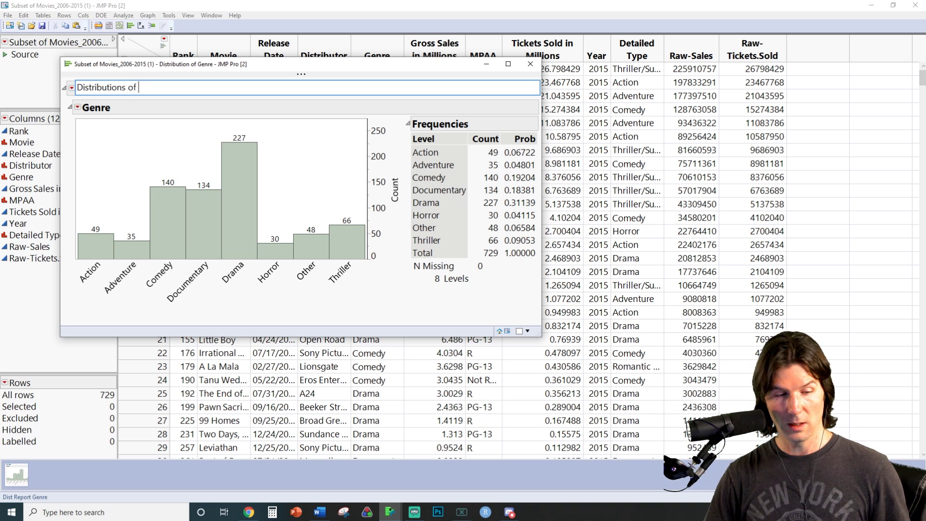
text(Movie Genres)
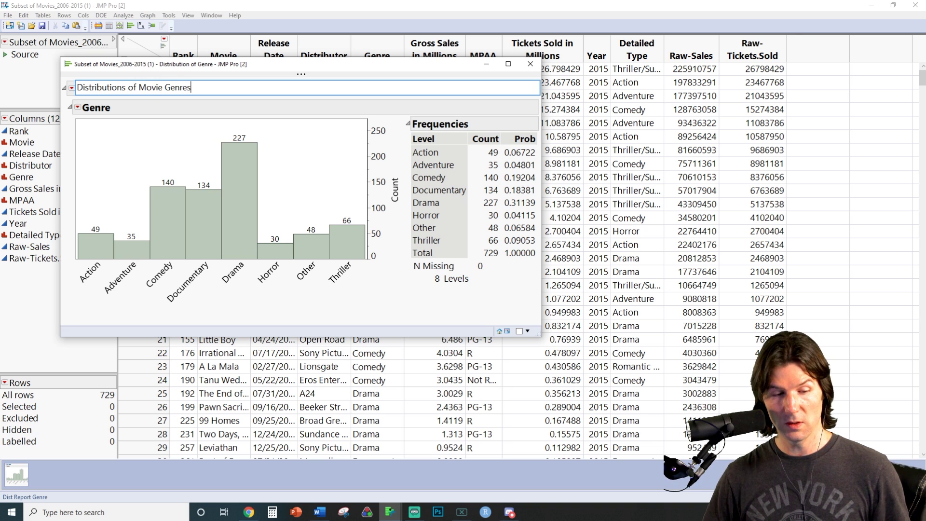
click(142, 112)
- Rename the Genre section title to 'Bar Chart'
double_click(141, 108)
text(Bar Chart)
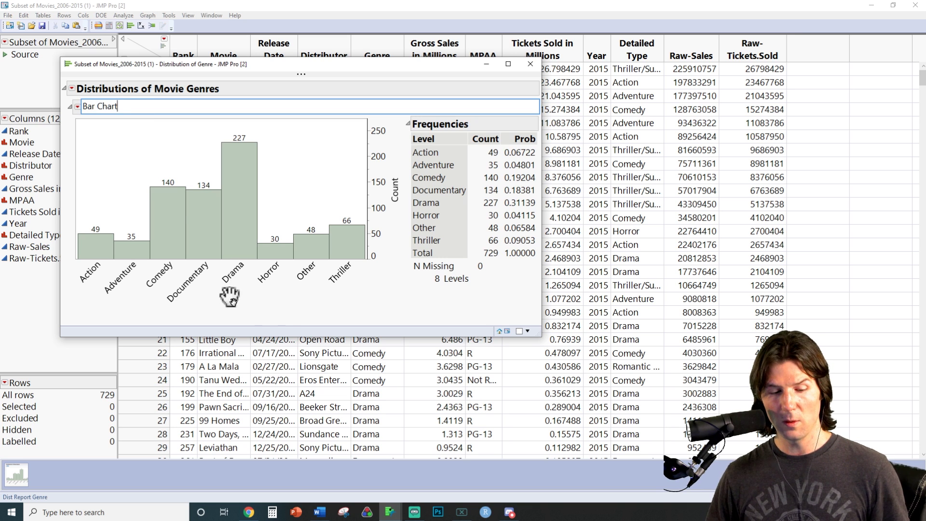
click(290, 314)
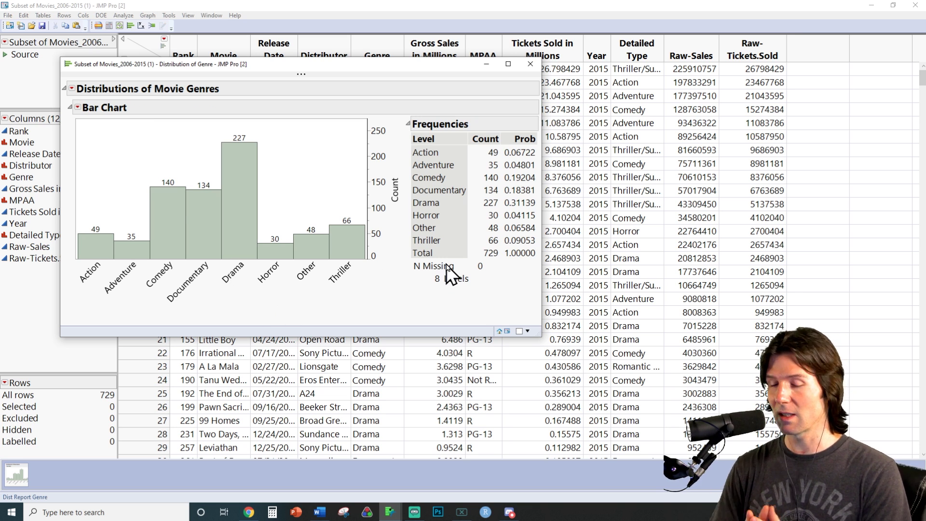
click(344, 512)
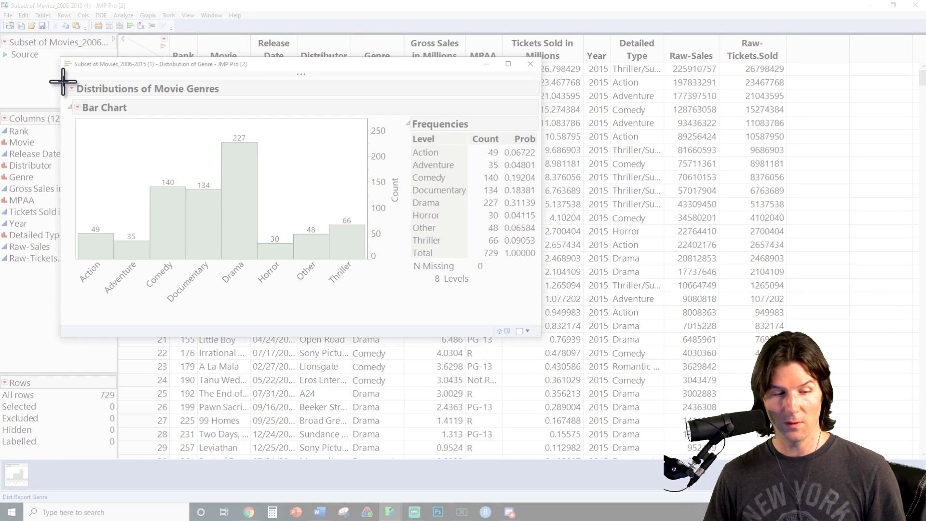
- Snip the bar chart and Frequencies report, then place the cursor below item 1 in Word
drag(66, 81, 539, 306)
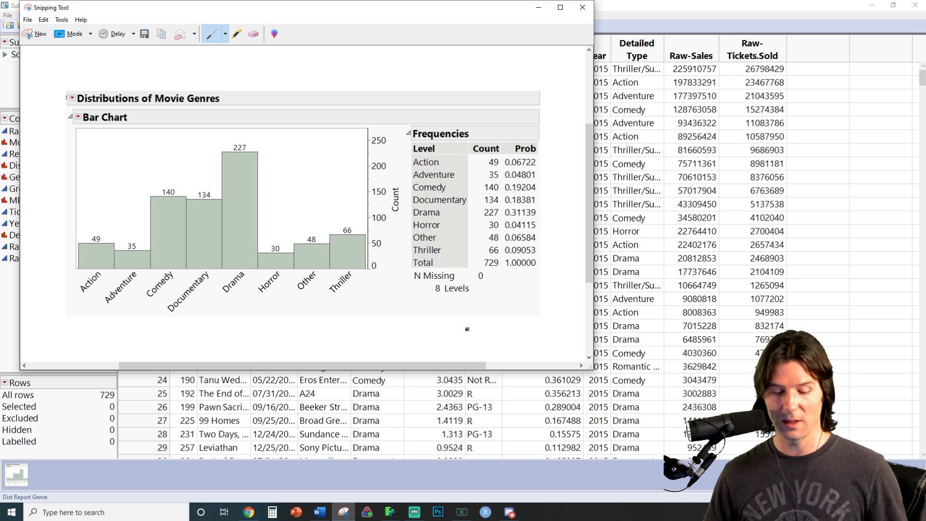
click(319, 512)
click(434, 276)
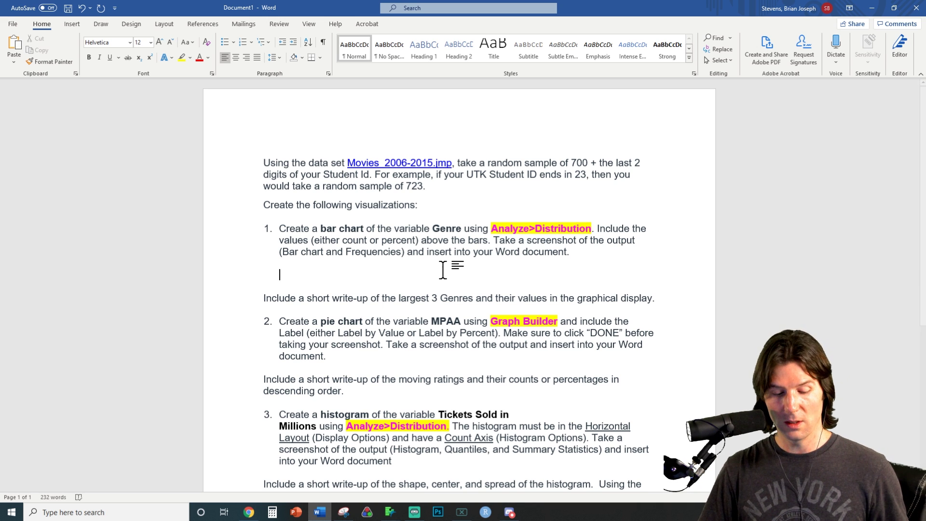
- Paste the Genre bar chart snip and delete the intro and item 1 text above it
key(ctrl+v)
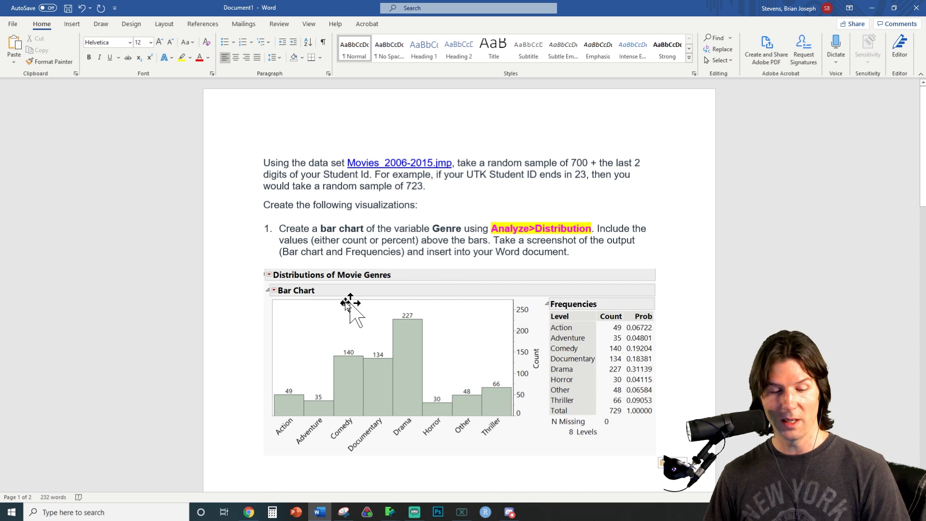
scroll(375, 289, down, 2)
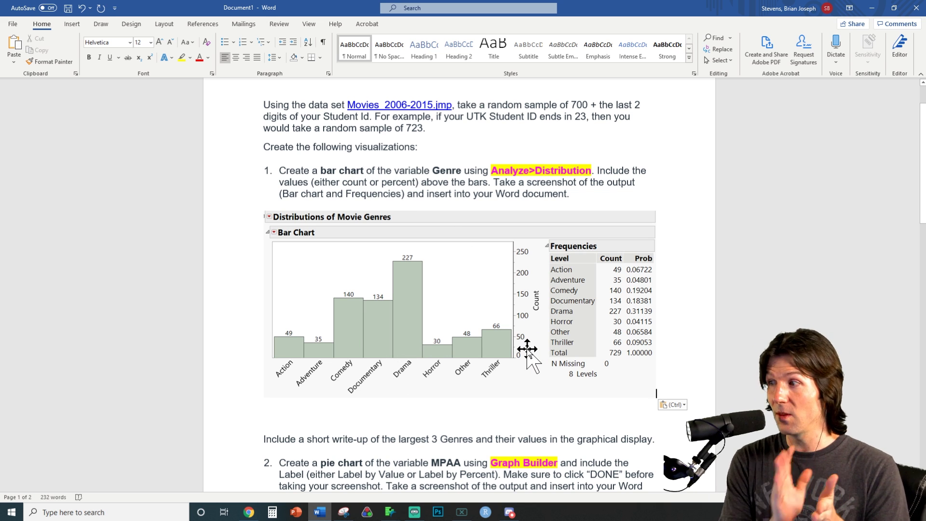
drag(587, 193, 204, 93)
key(Delete)
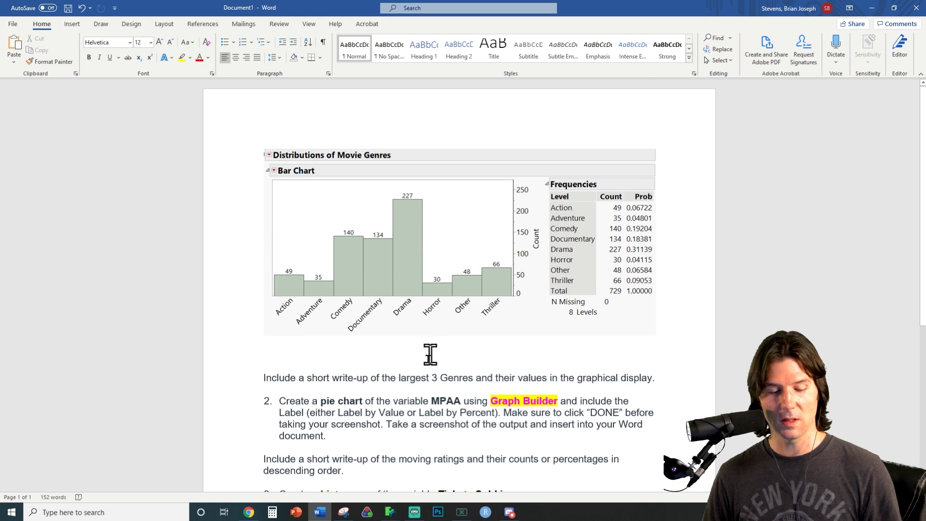
click(703, 380)
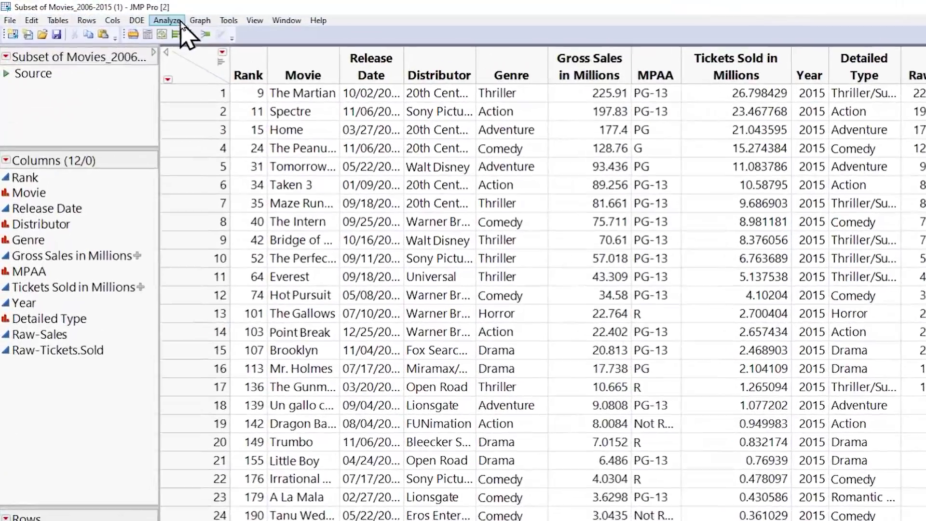
- Build a Graph Builder pie chart of MPAA with slices labelled by percent
click(199, 20)
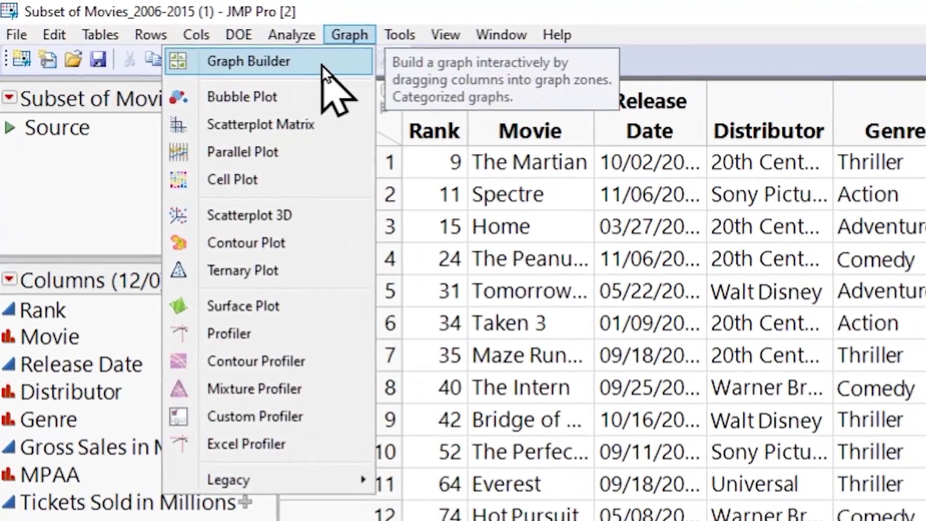
click(322, 65)
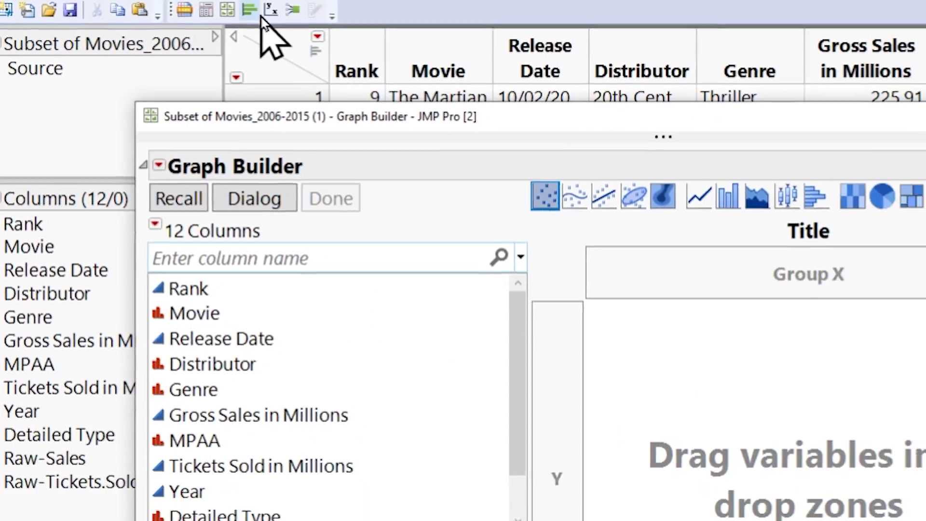
click(256, 441)
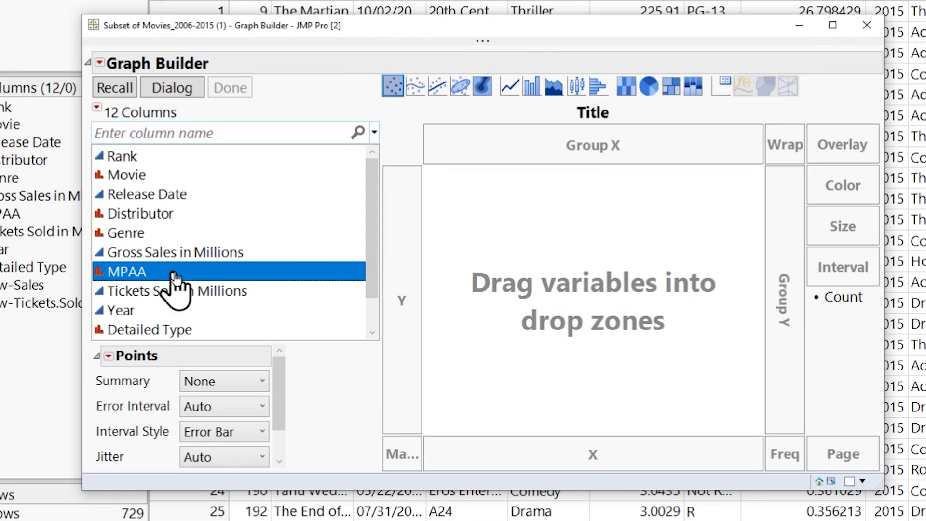
drag(175, 278, 562, 285)
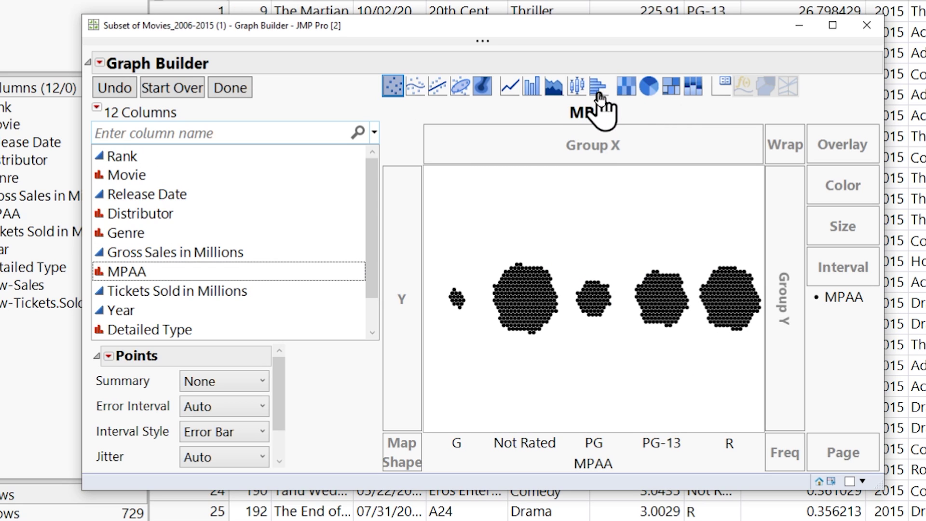
click(645, 92)
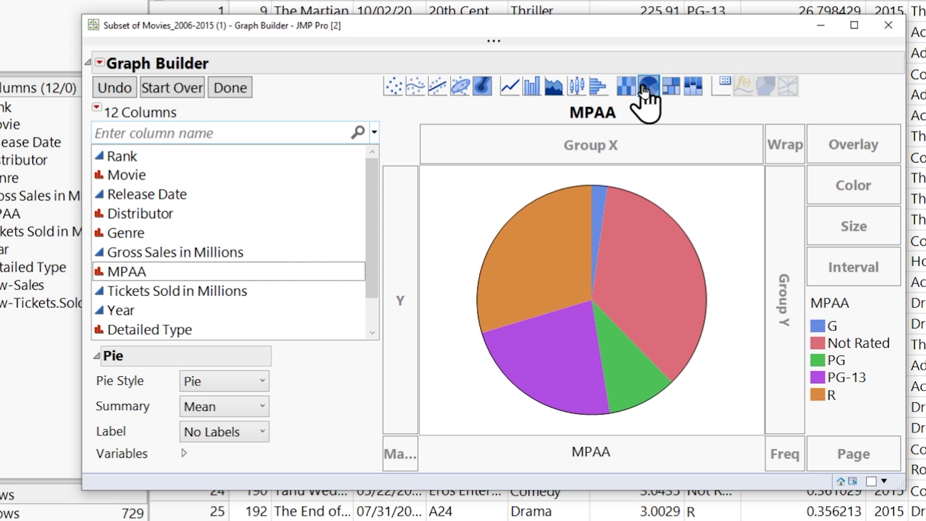
click(253, 432)
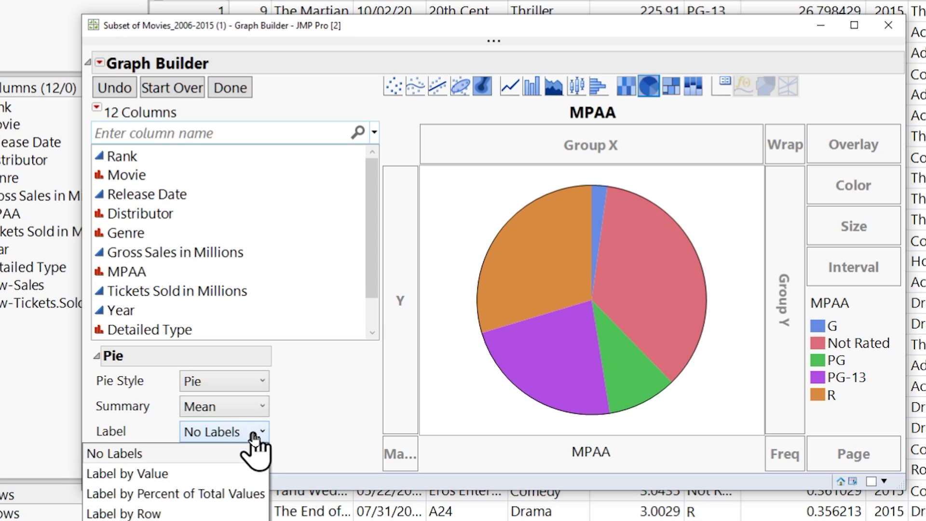
click(246, 474)
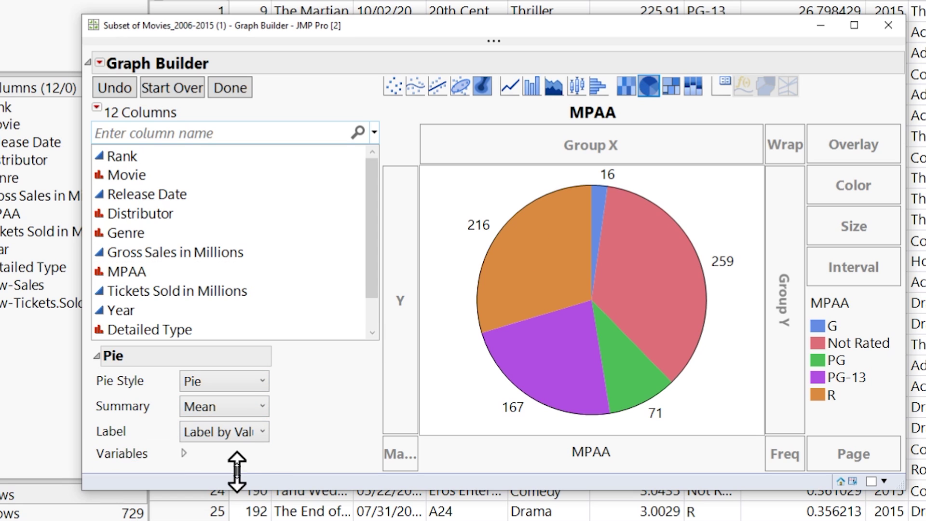
click(252, 433)
click(222, 492)
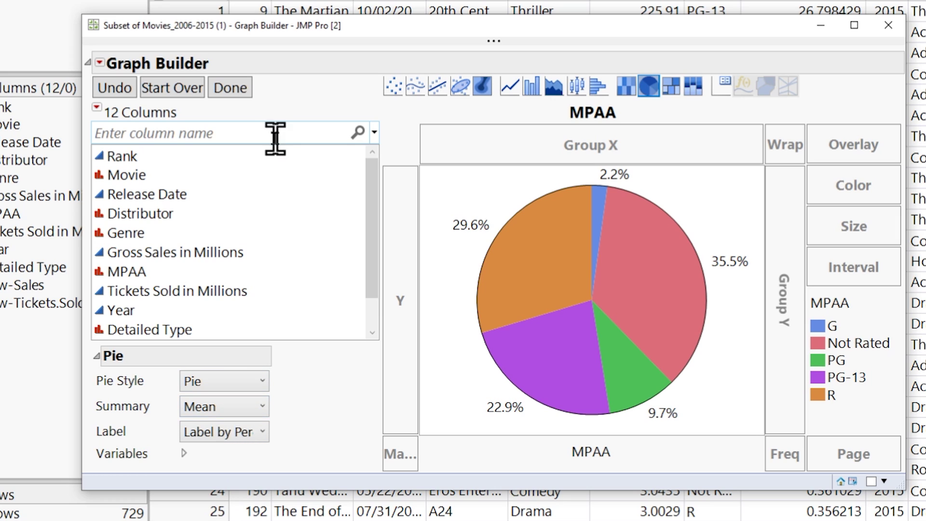
click(226, 88)
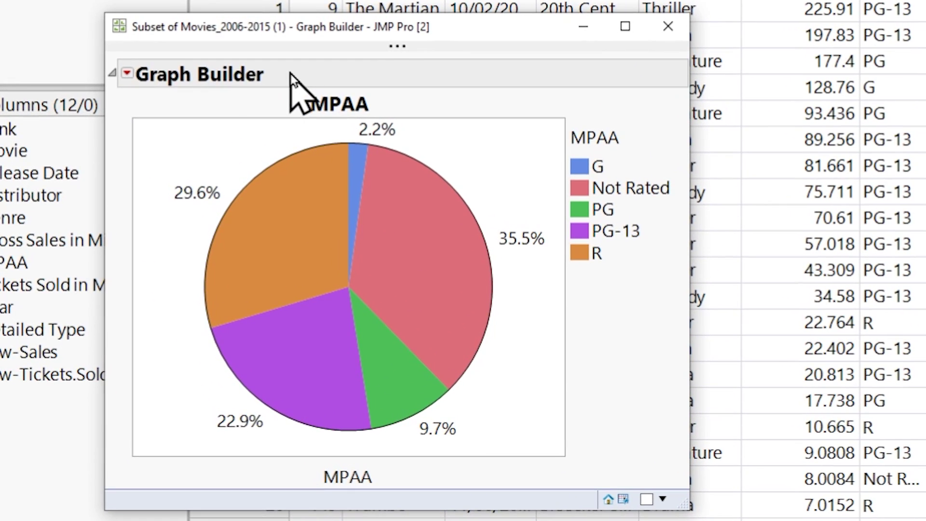
- Title the graph 'Pie Chart of MPAA' and move its window down and right
double_click(307, 71)
text(Pie Chart of MPAA)
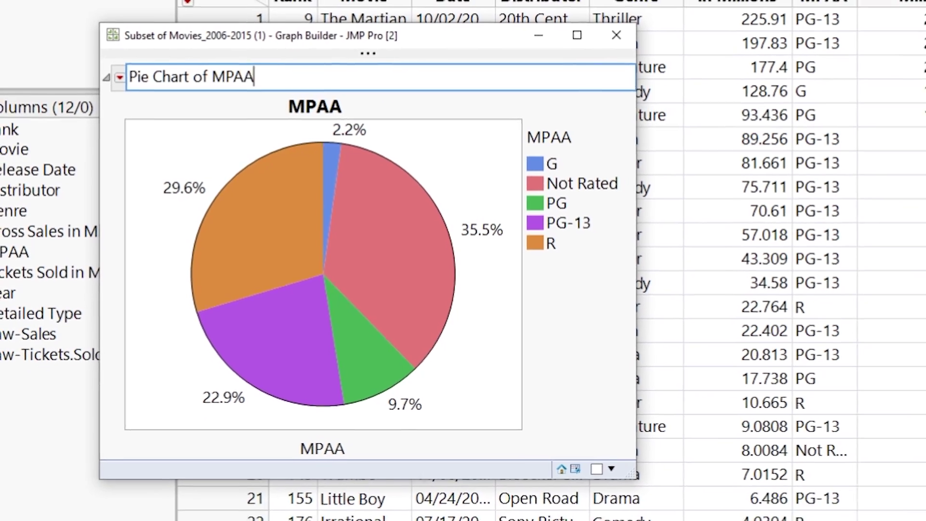
key(Return)
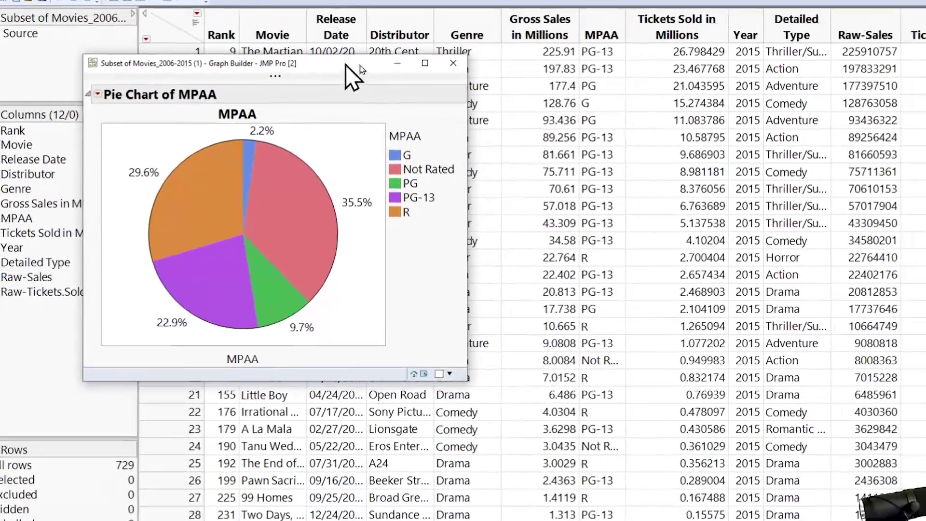
drag(456, 47, 837, 161)
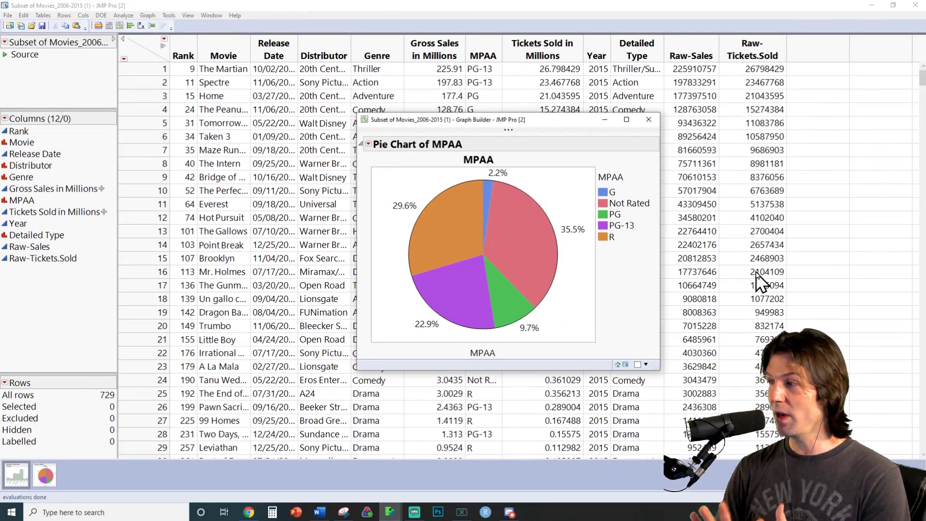
click(344, 512)
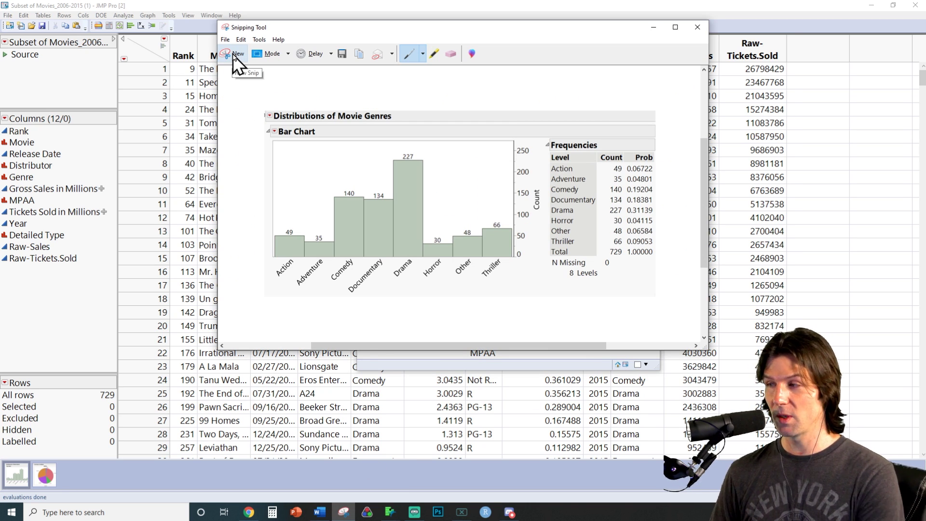
- Snip the MPAA pie chart report and paste it into the Word document
click(233, 54)
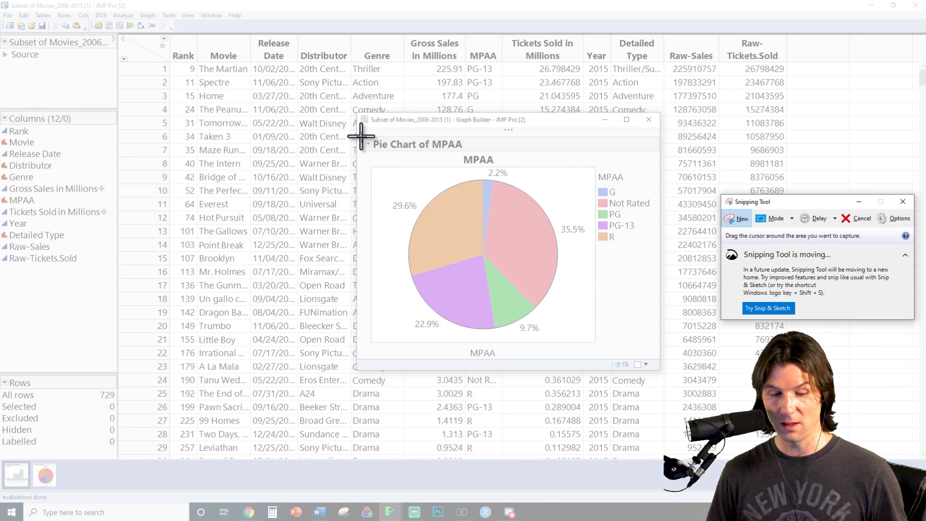
drag(361, 136, 653, 359)
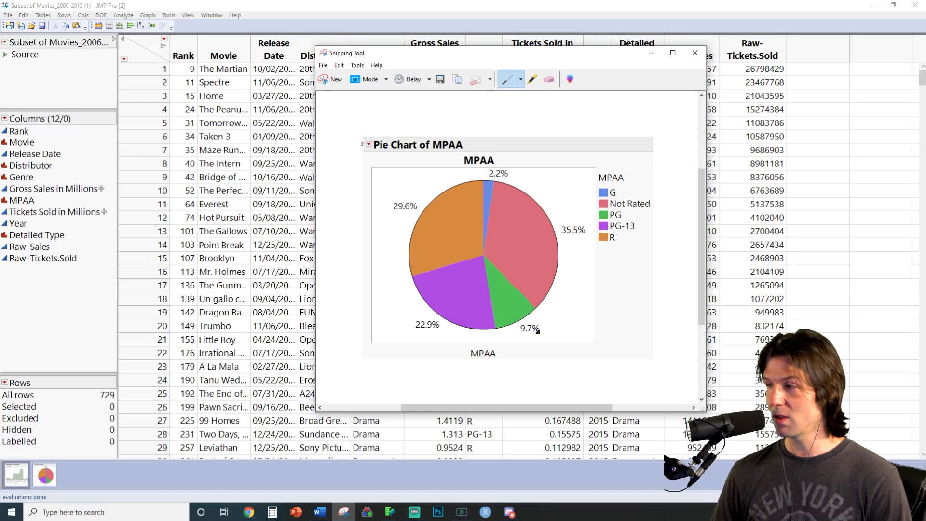
click(323, 515)
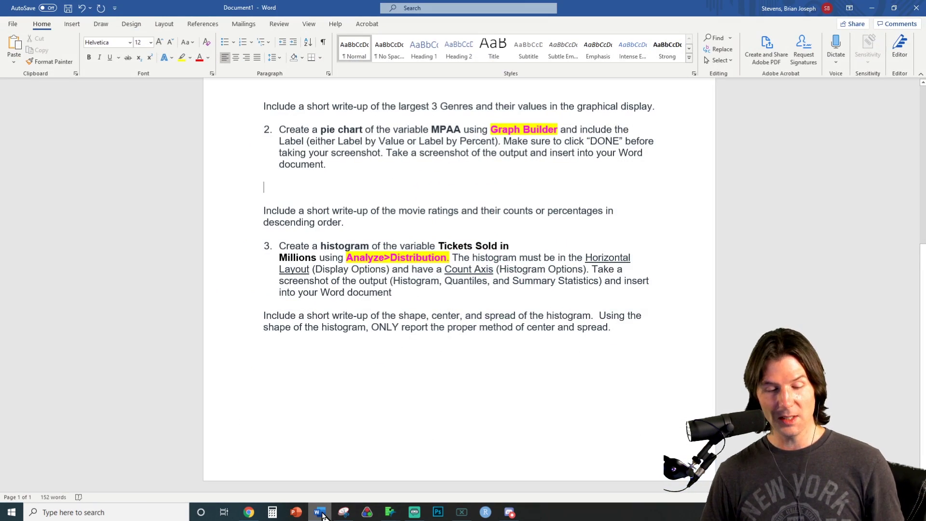
key(ctrl+v)
- Resize the pie chart smaller, centre it, and select item 2's instruction paragraph
click(643, 463)
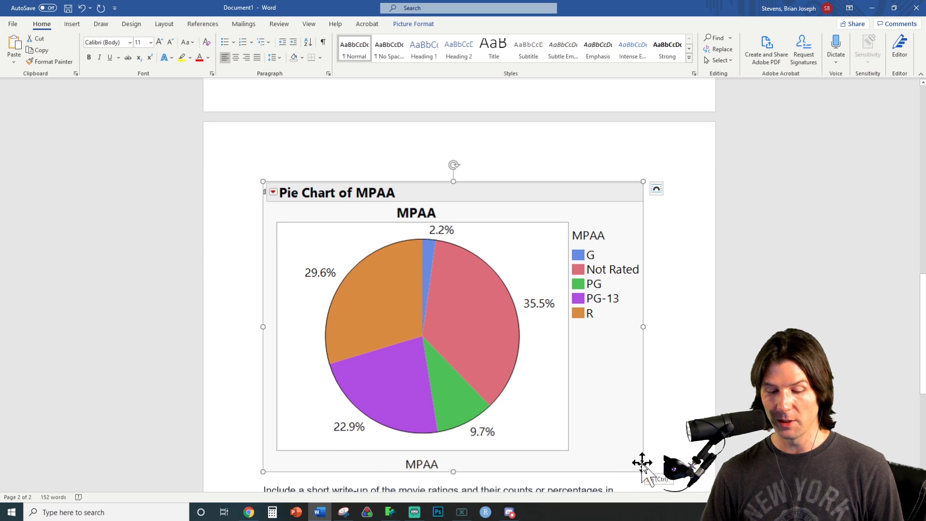
drag(643, 471, 473, 343)
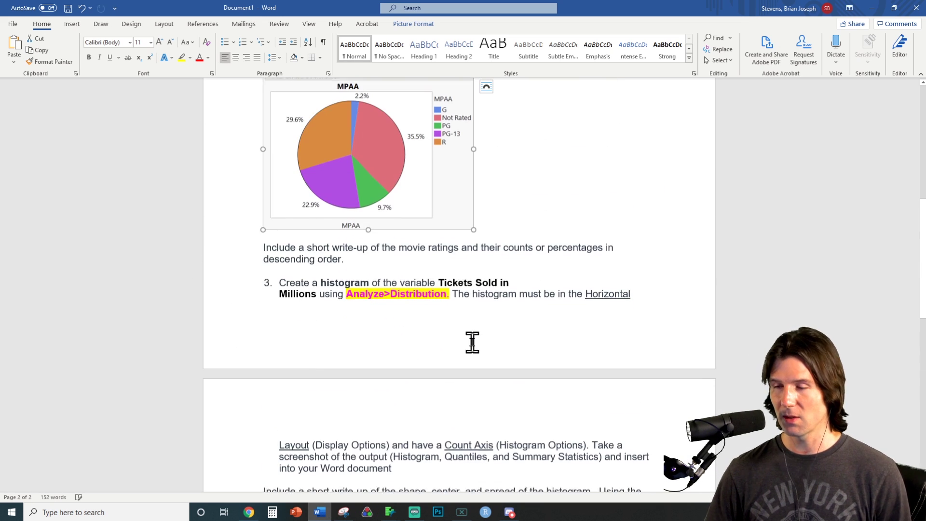
click(235, 57)
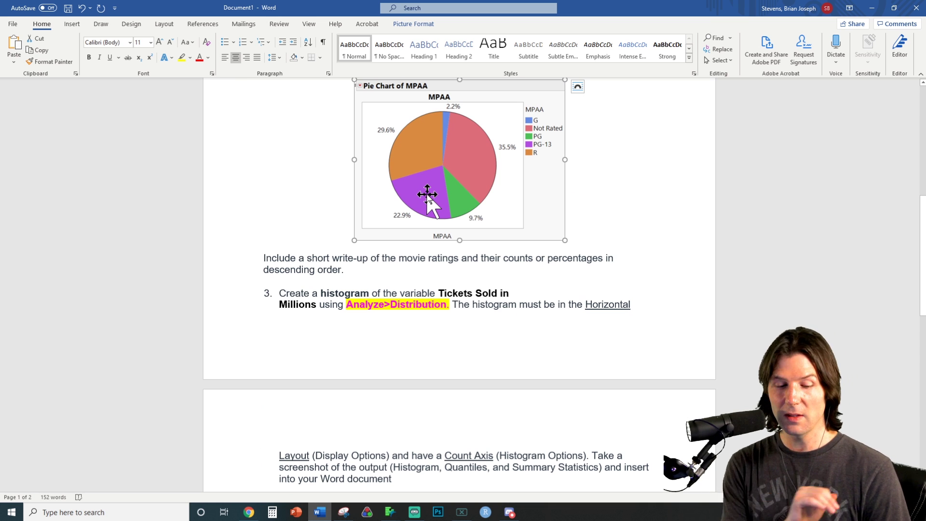
scroll(453, 297, up, 3)
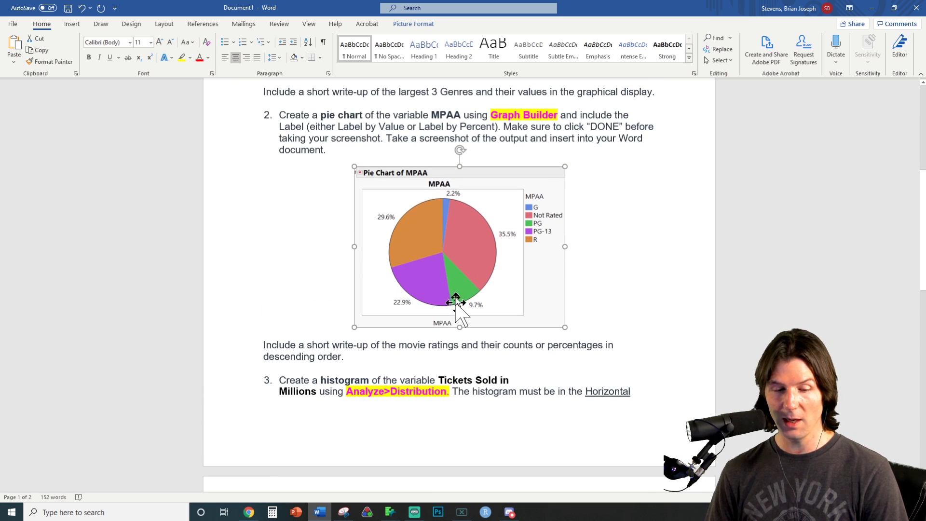
drag(564, 327, 585, 345)
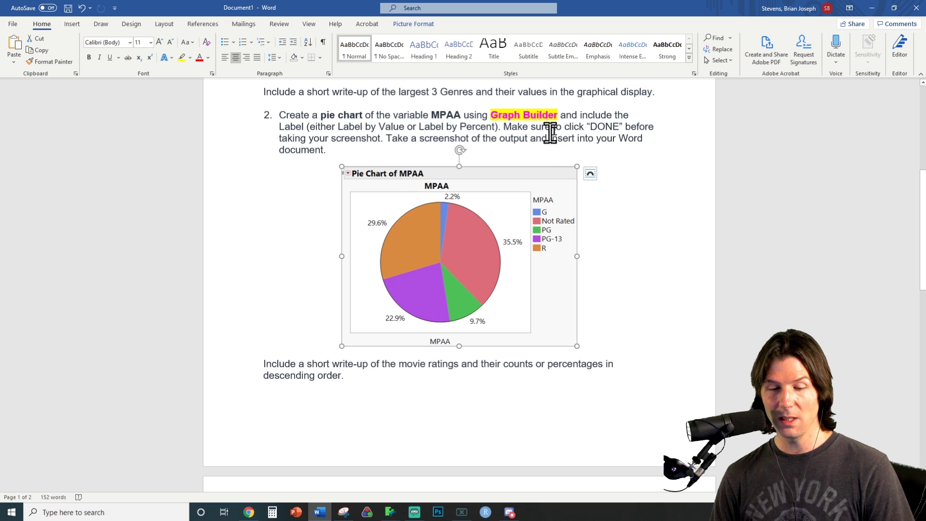
drag(334, 149, 250, 112)
- Delete item 2's instructions, review the document, and switch back to the JMP data table
key(Delete)
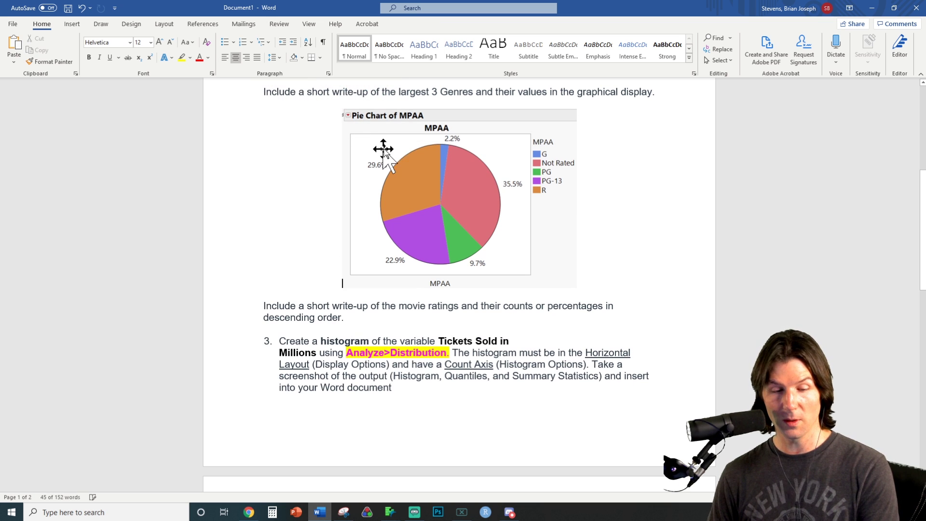
scroll(410, 217, up, 5)
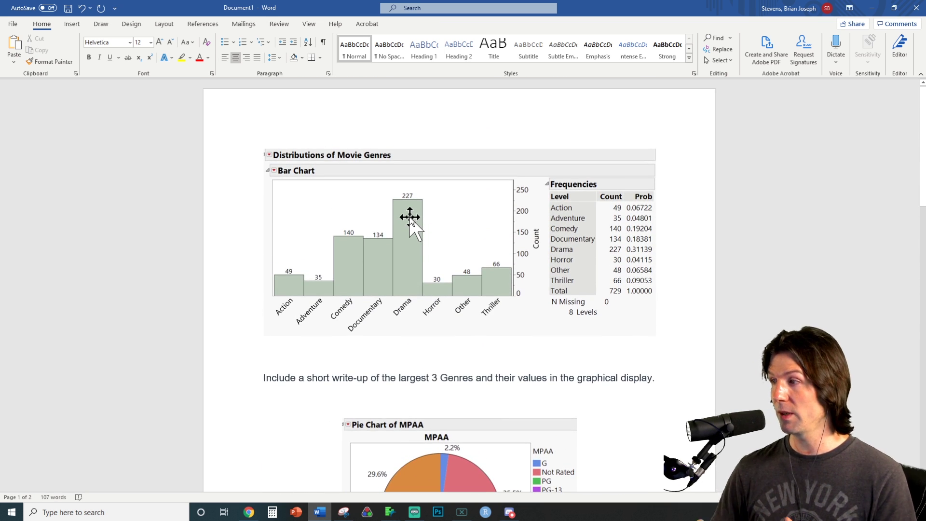
scroll(450, 376, down, 3)
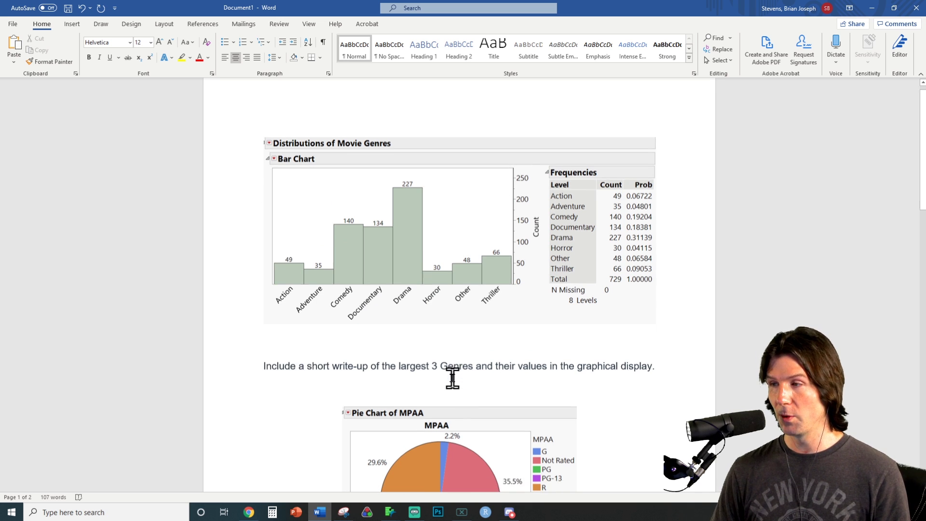
scroll(453, 380, down, 2)
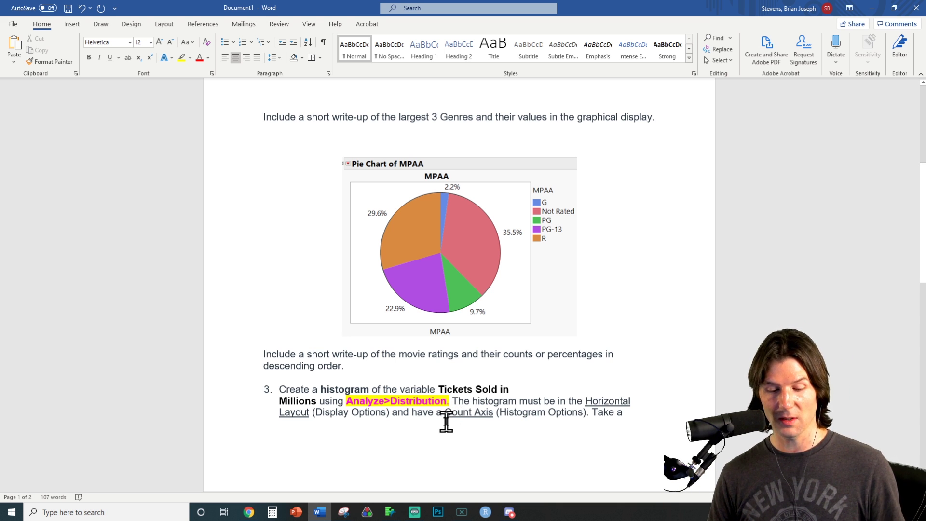
scroll(446, 421, down, 3)
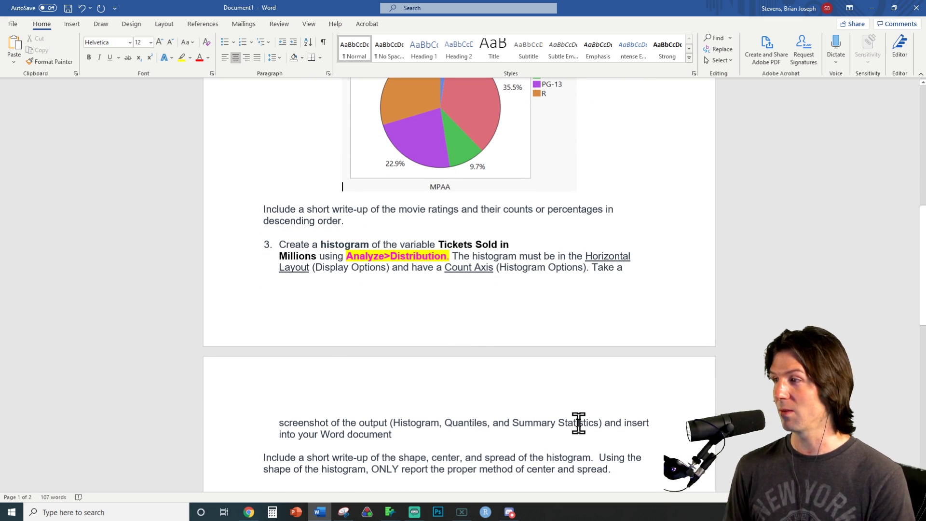
key(alt+Tab)
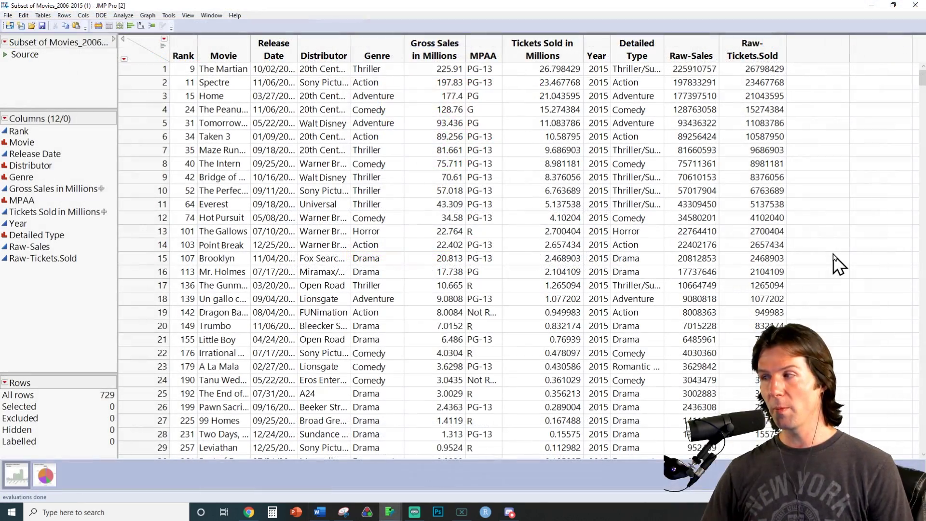
- Run a Distribution analysis of Tickets Sold in Millions
click(122, 15)
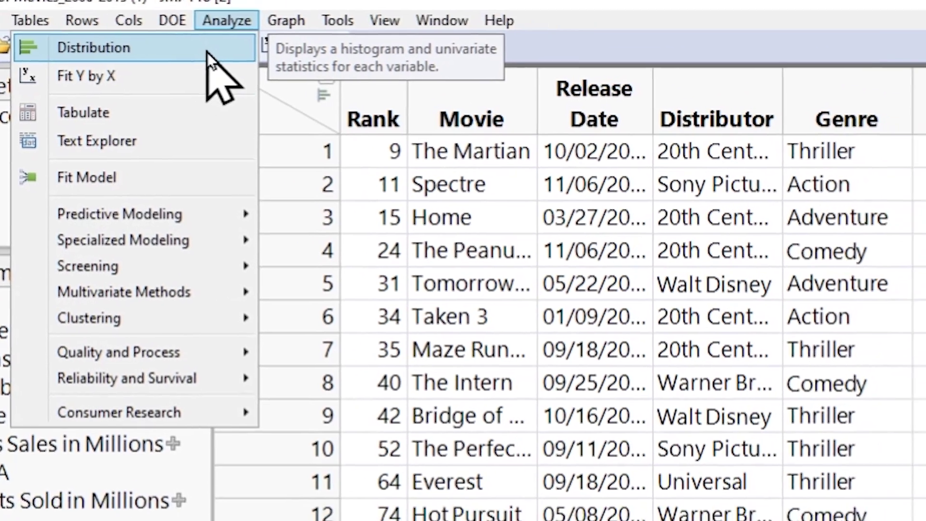
click(285, 68)
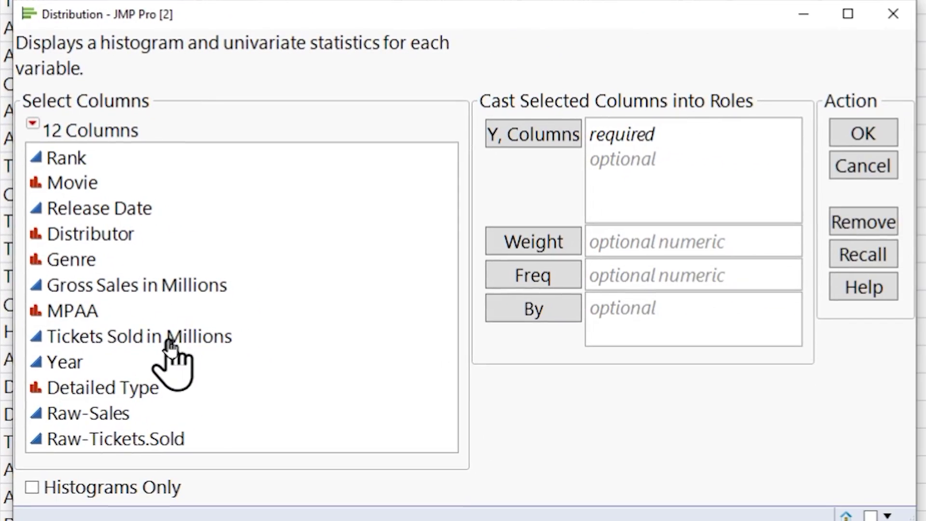
double_click(170, 340)
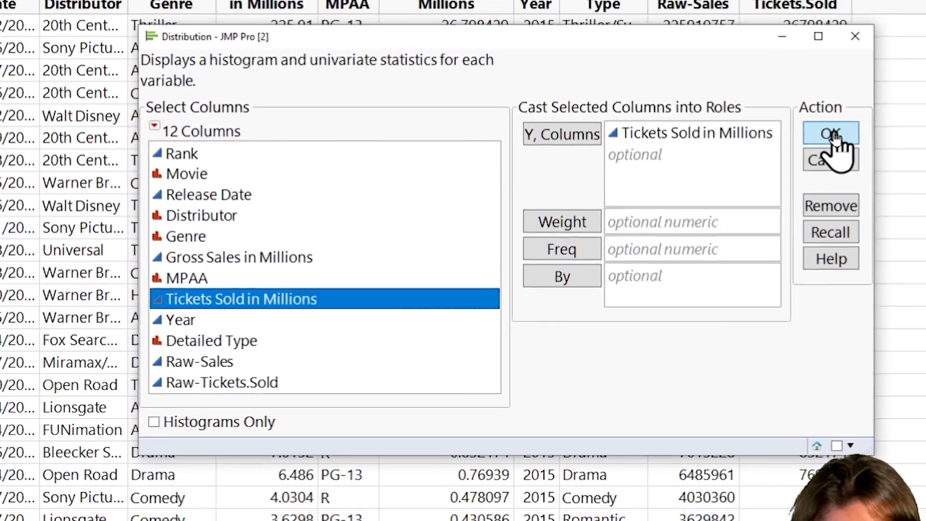
click(831, 136)
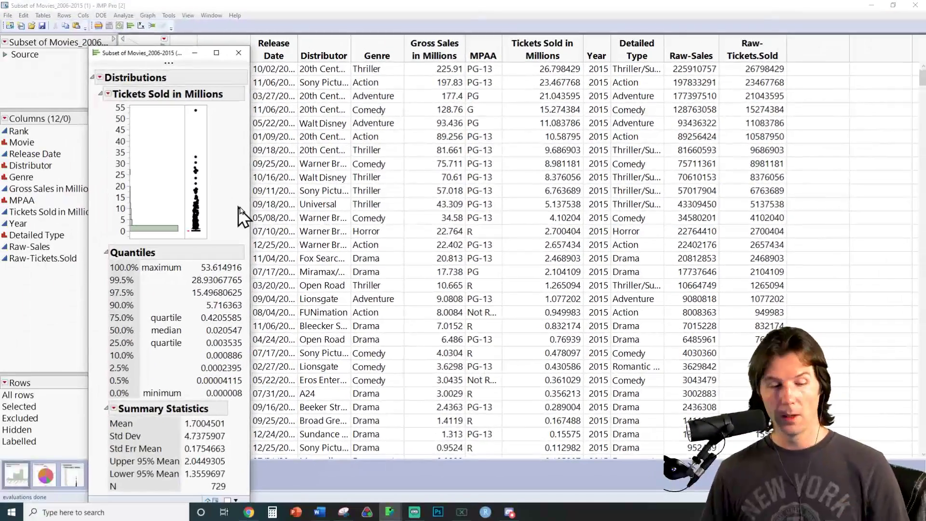
- Stack the report horizontally, enlarge the histogram, and add a Count axis
click(100, 78)
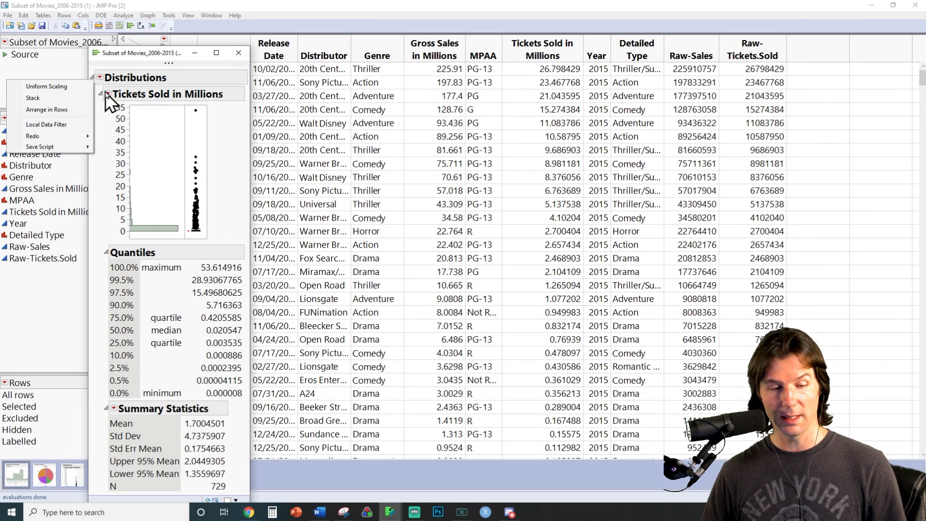
click(62, 100)
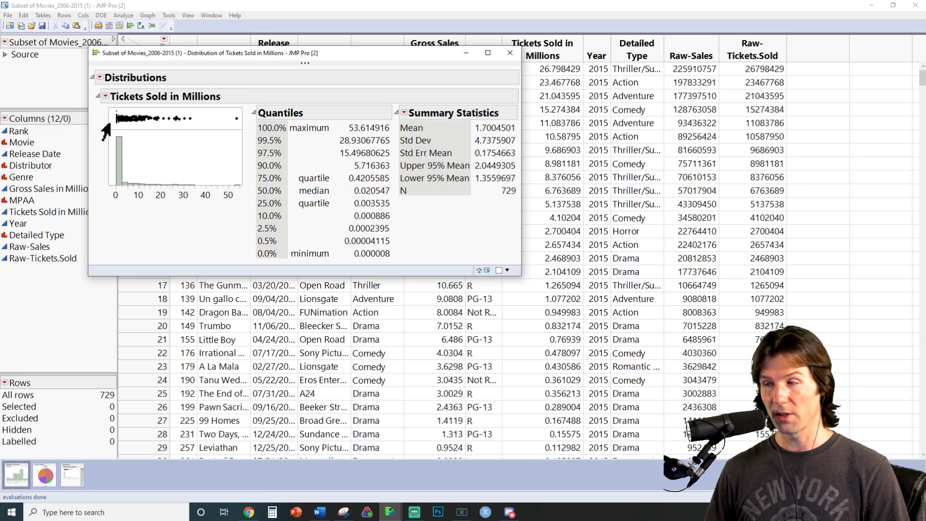
drag(241, 186, 391, 251)
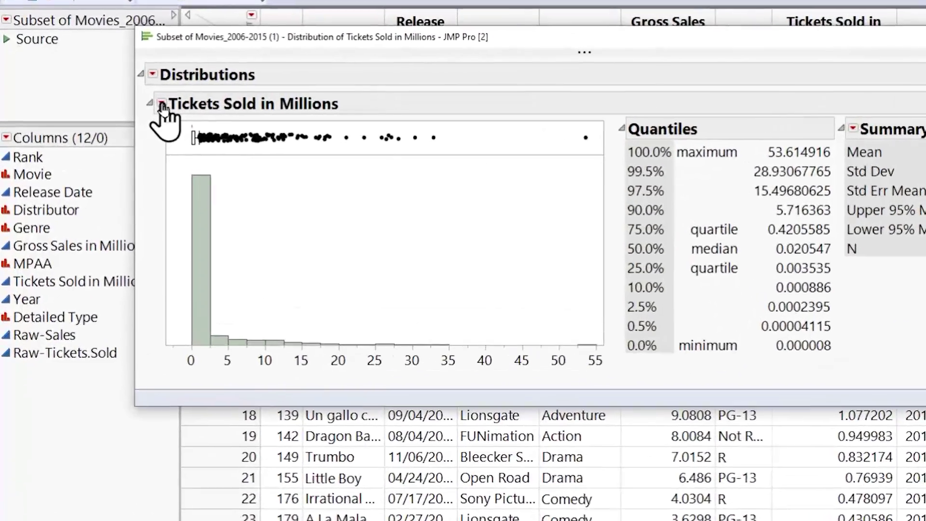
click(163, 105)
mouse_move(193, 136)
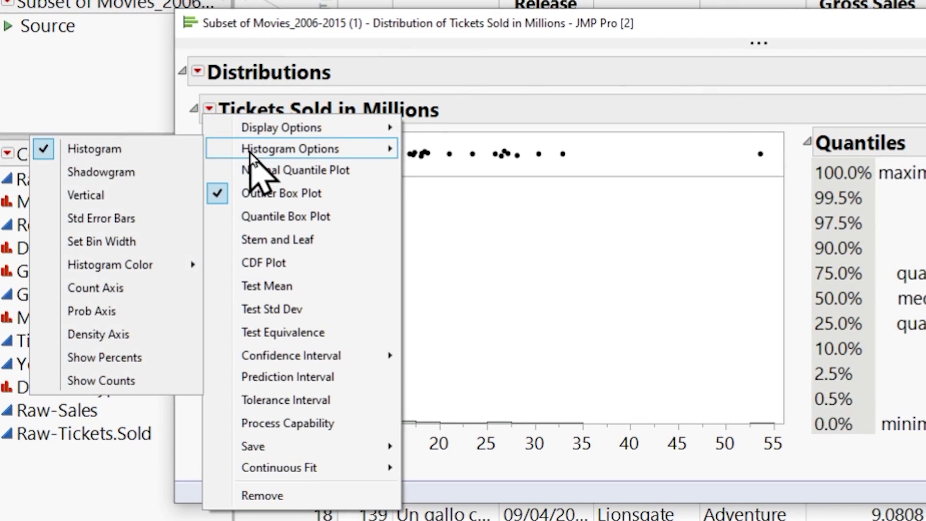
click(162, 288)
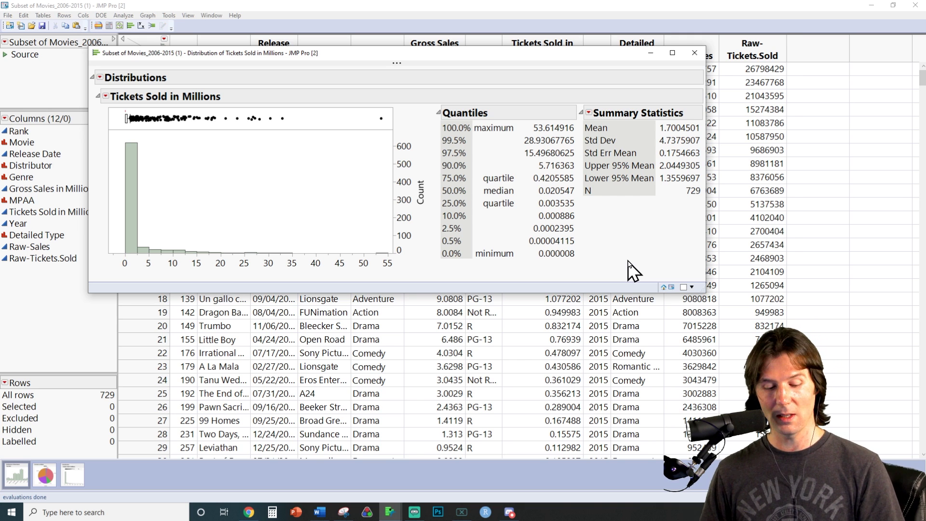
click(347, 514)
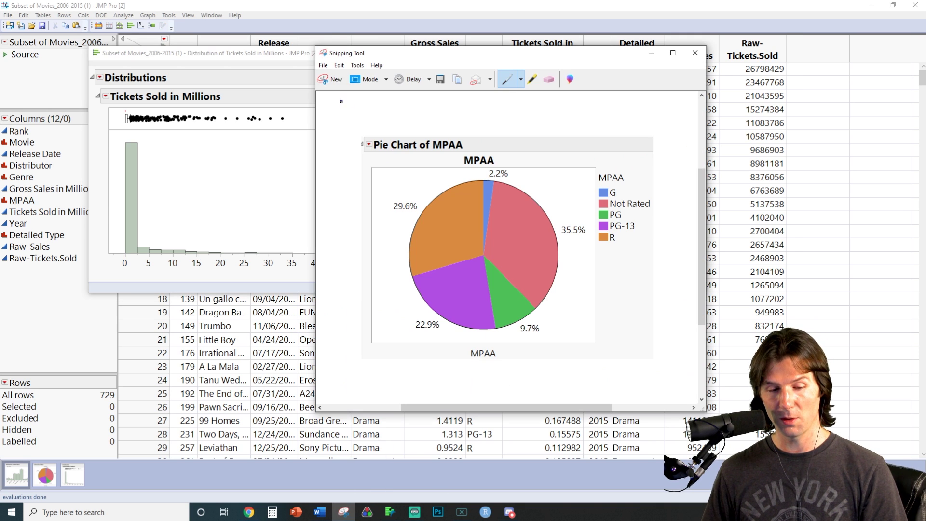
- Snip the Tickets Sold report and paste it on a new line below item 3
click(331, 80)
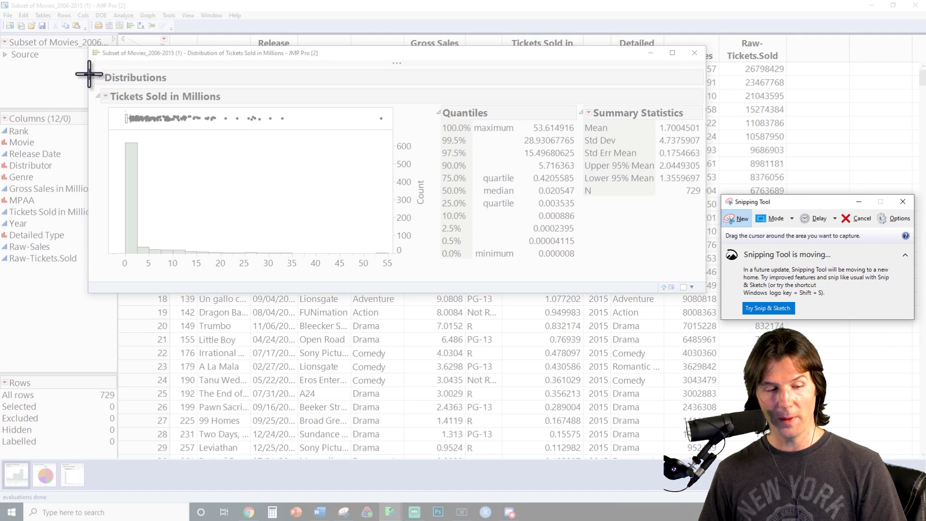
drag(93, 69, 704, 271)
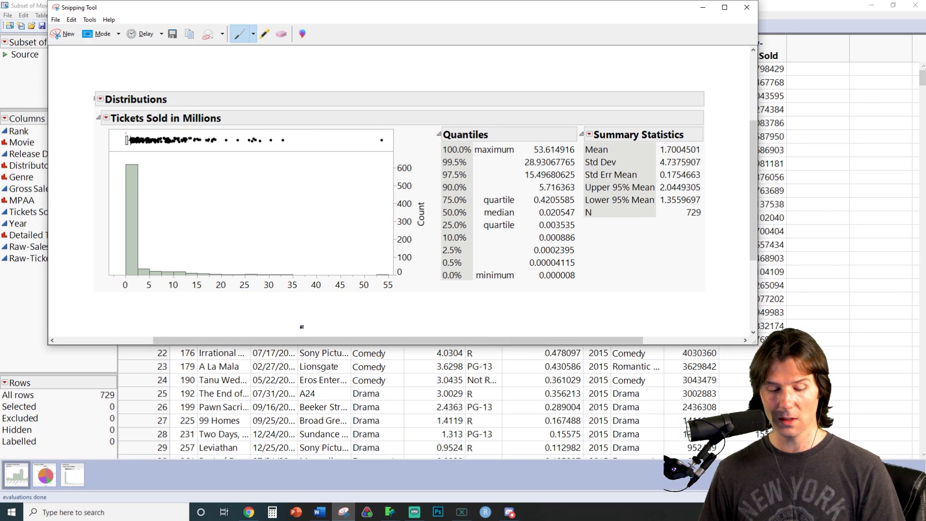
click(319, 512)
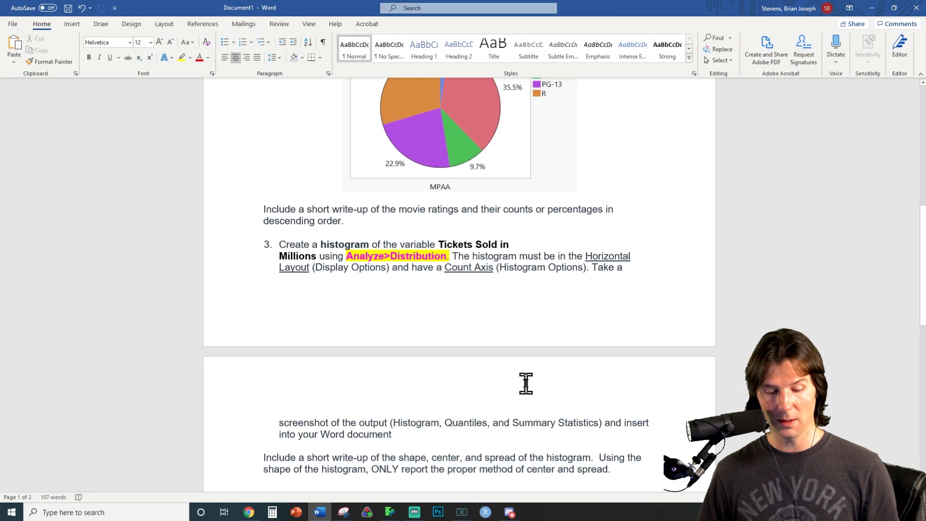
scroll(492, 427, down, 3)
click(451, 377)
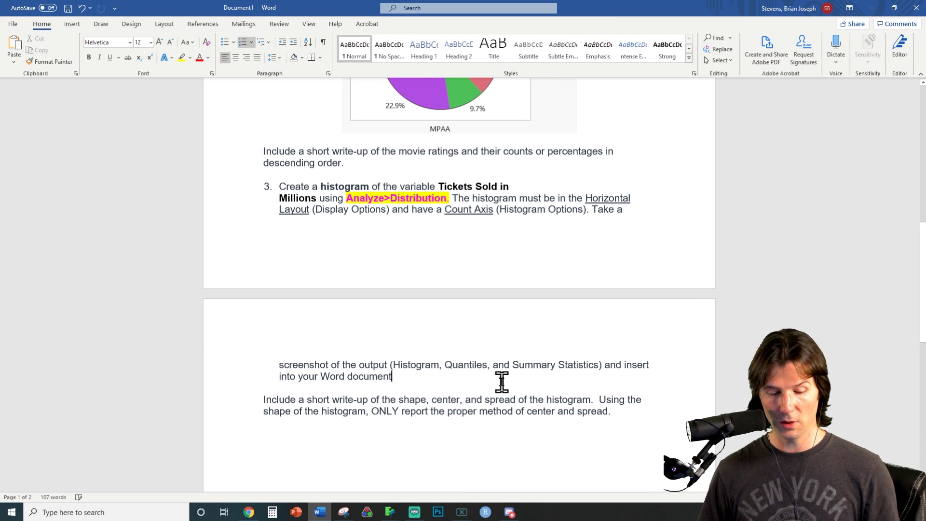
key(Return)
key(ctrl+v)
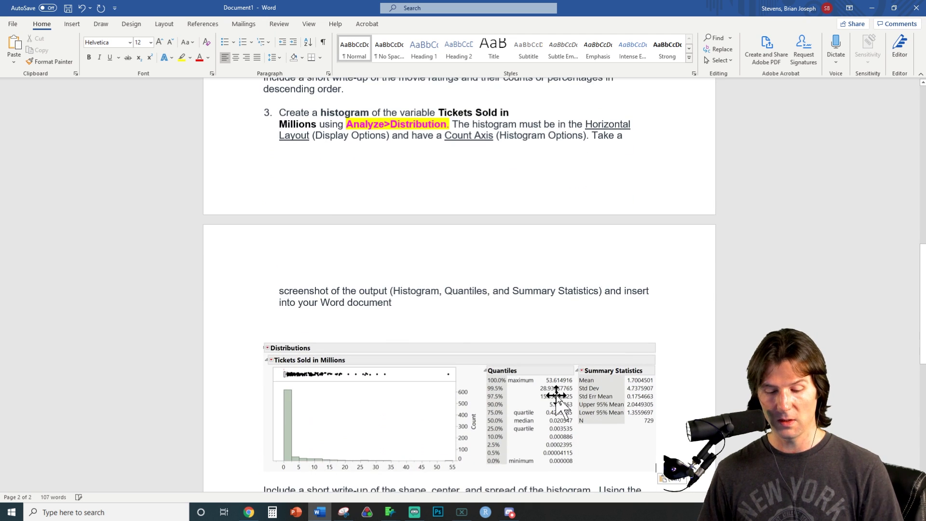
- Select the pasted screenshot and begin sketching a curve over the histogram
click(555, 422)
scroll(548, 418, down, 3)
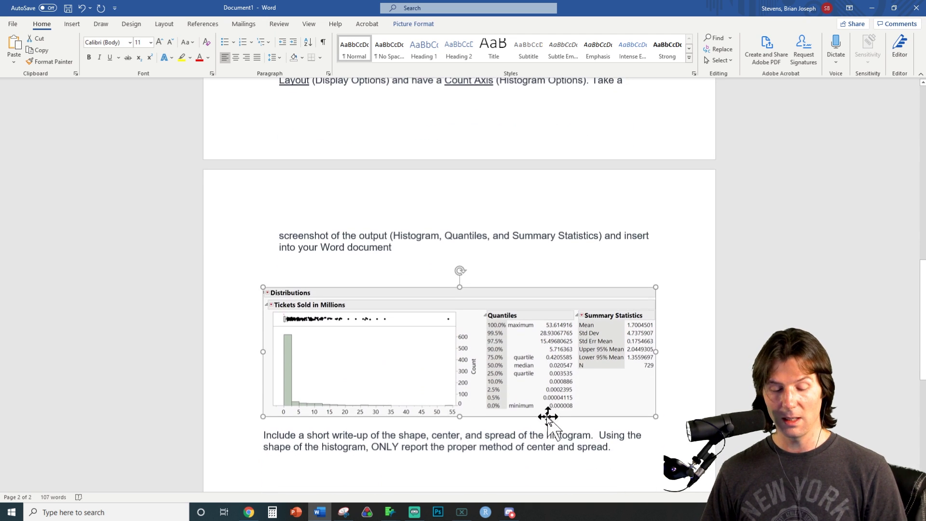
scroll(459, 428, up, 4)
scroll(459, 429, down, 3)
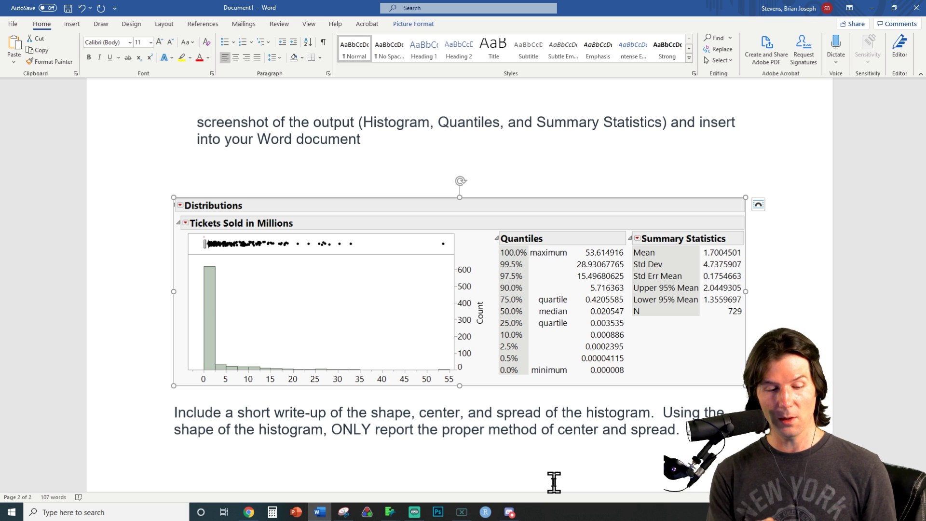
mouse_move(196, 344)
mouse_down()
mouse_move(205, 263)
mouse_move(238, 267)
mouse_move(266, 347)
mouse_move(435, 391)
mouse_move(471, 389)
mouse_up()
- Draw a baseline under the skewed curve and loop the tall first bar near 0
drag(198, 343, 224, 337)
drag(215, 284, 211, 285)
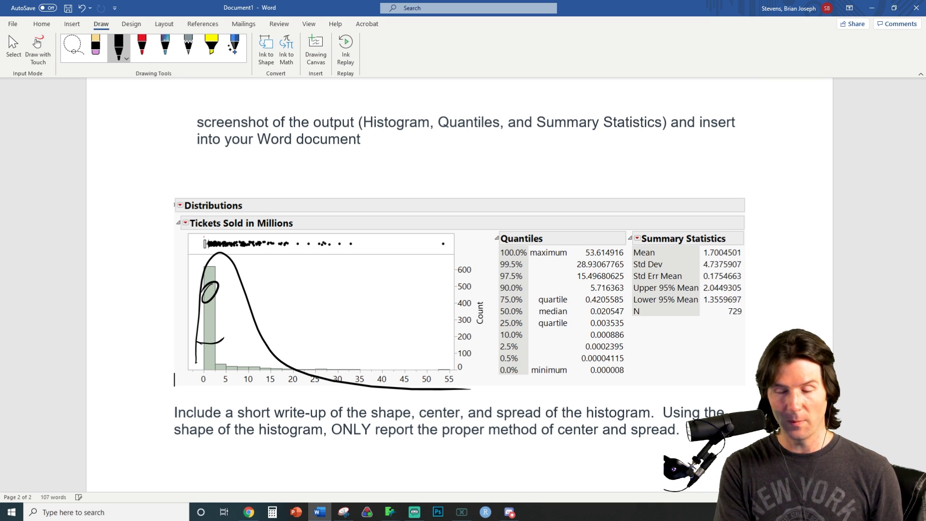